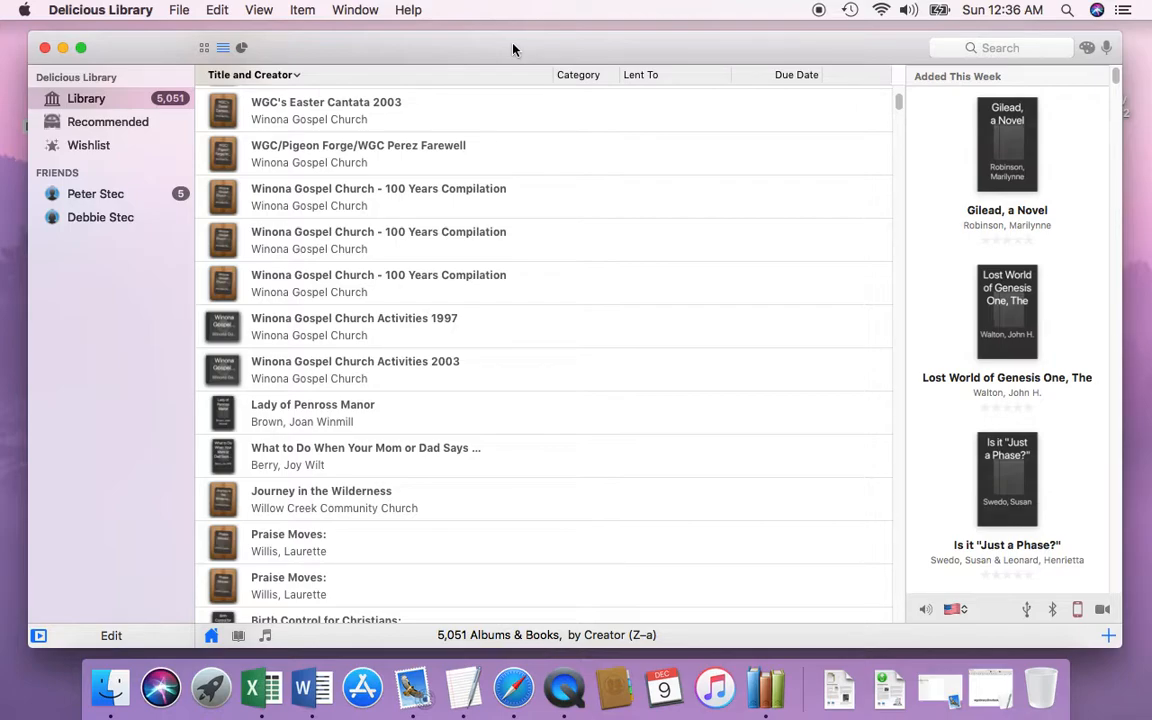
Step: Find the overdue book "Baby Book, The" in the library list and open its item window
{"action": "left_click_drag", "start_coordinate": [512, 49], "coordinate": [505, 51]}
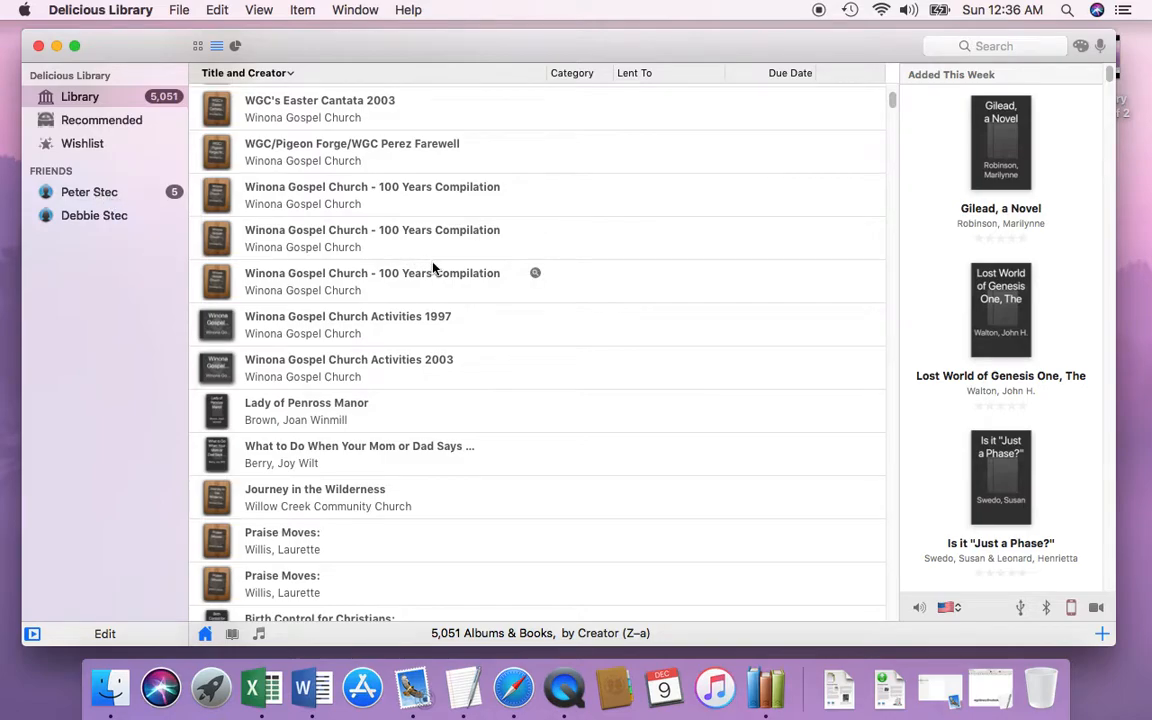
{"action": "scroll", "coordinate": [435, 265], "scroll_direction": "down", "scroll_amount": 10}
{"action": "scroll", "coordinate": [474, 295], "scroll_direction": "down", "scroll_amount": 6}
{"action": "left_click", "coordinate": [476, 316]}
{"action": "scroll", "coordinate": [560, 249], "scroll_direction": "up", "scroll_amount": 4}
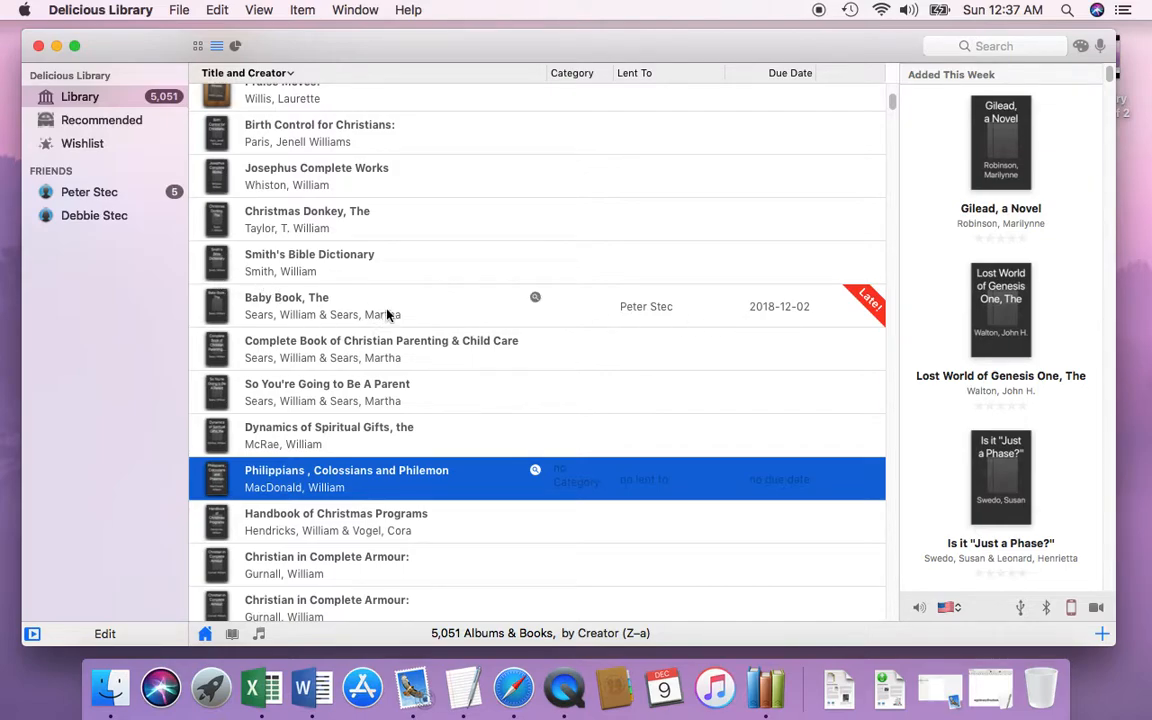
{"action": "left_click", "coordinate": [441, 309]}
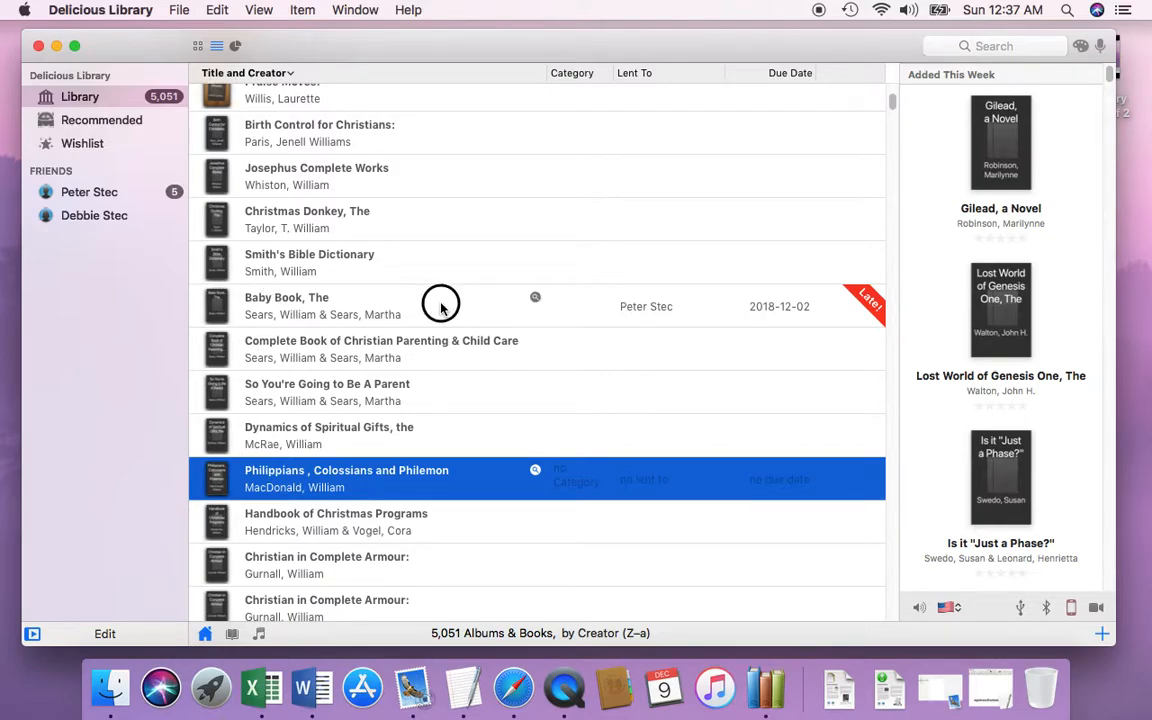
{"action": "double_click", "coordinate": [441, 309]}
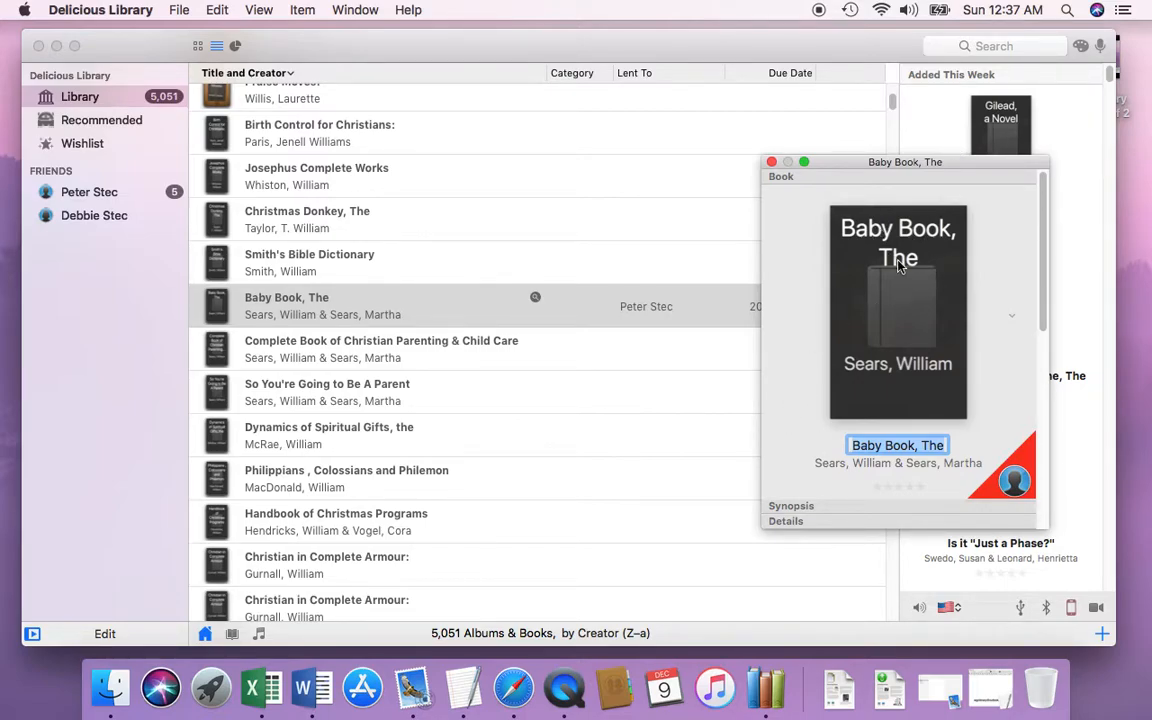
Step: Open the borrower's loan list from the late badge on "Baby Book, The" and move the item window off the loans
{"action": "left_click", "coordinate": [996, 489]}
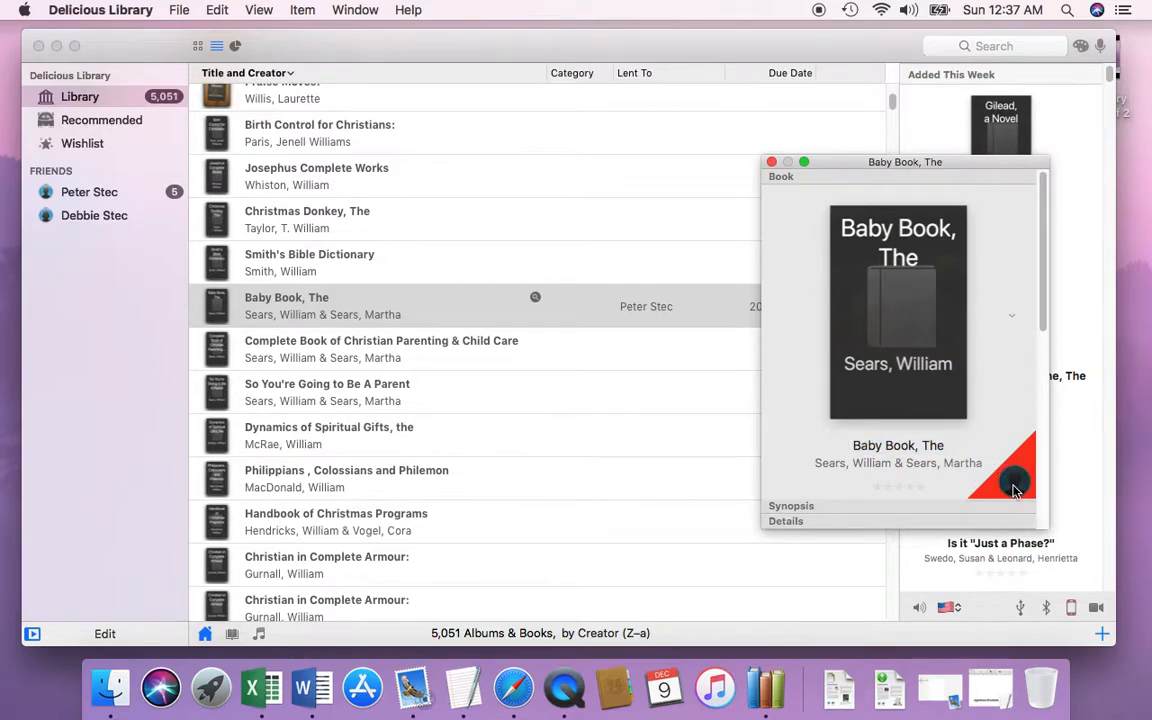
{"action": "left_click", "coordinate": [1014, 487]}
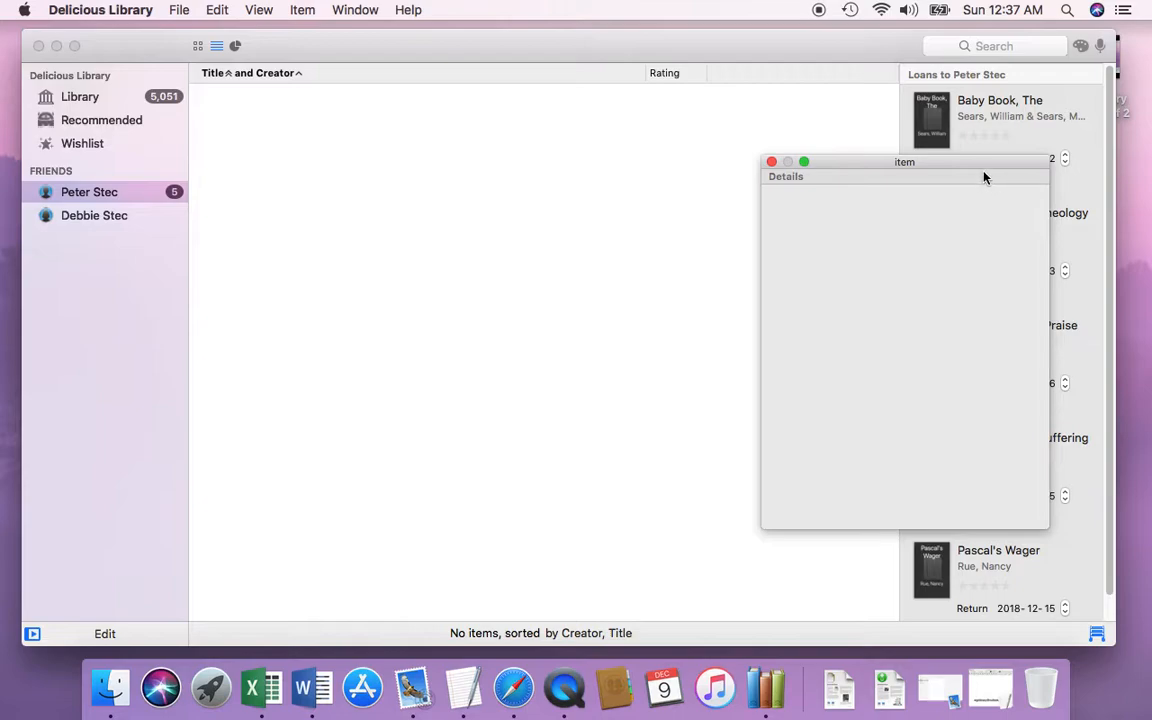
{"action": "left_click_drag", "start_coordinate": [983, 165], "coordinate": [782, 139]}
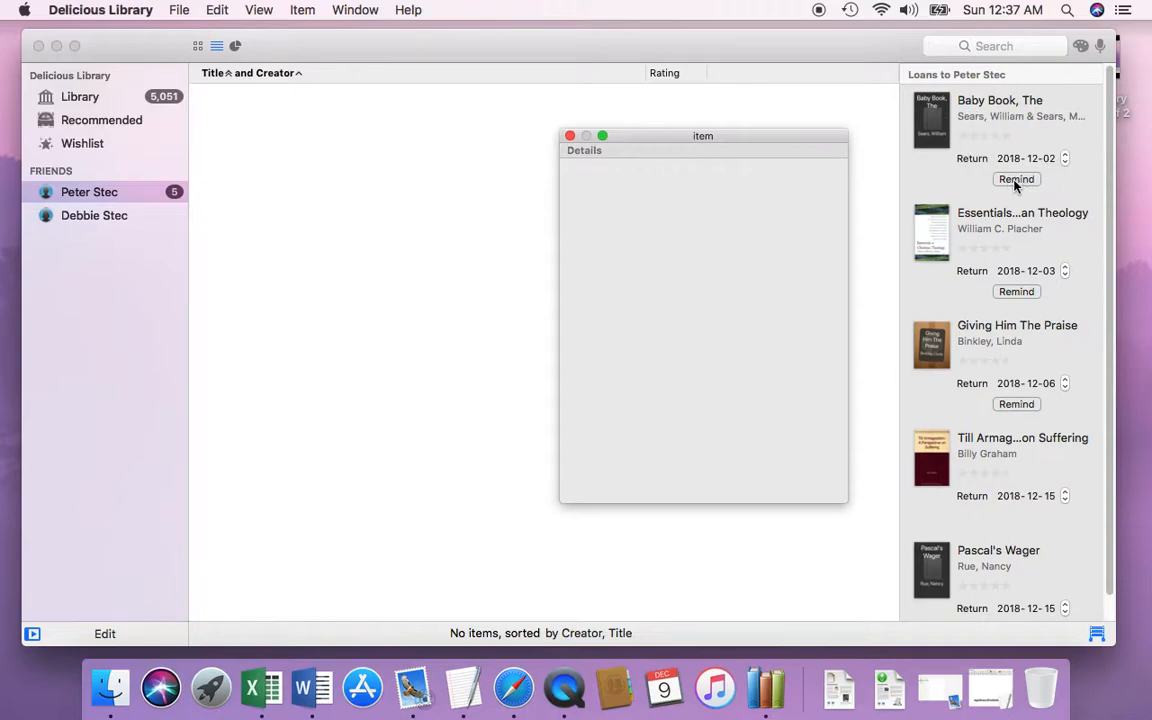
Step: Create a return reminder e-mail for "Baby Book, The" and send it to the borrower
{"action": "left_click", "coordinate": [1037, 187]}
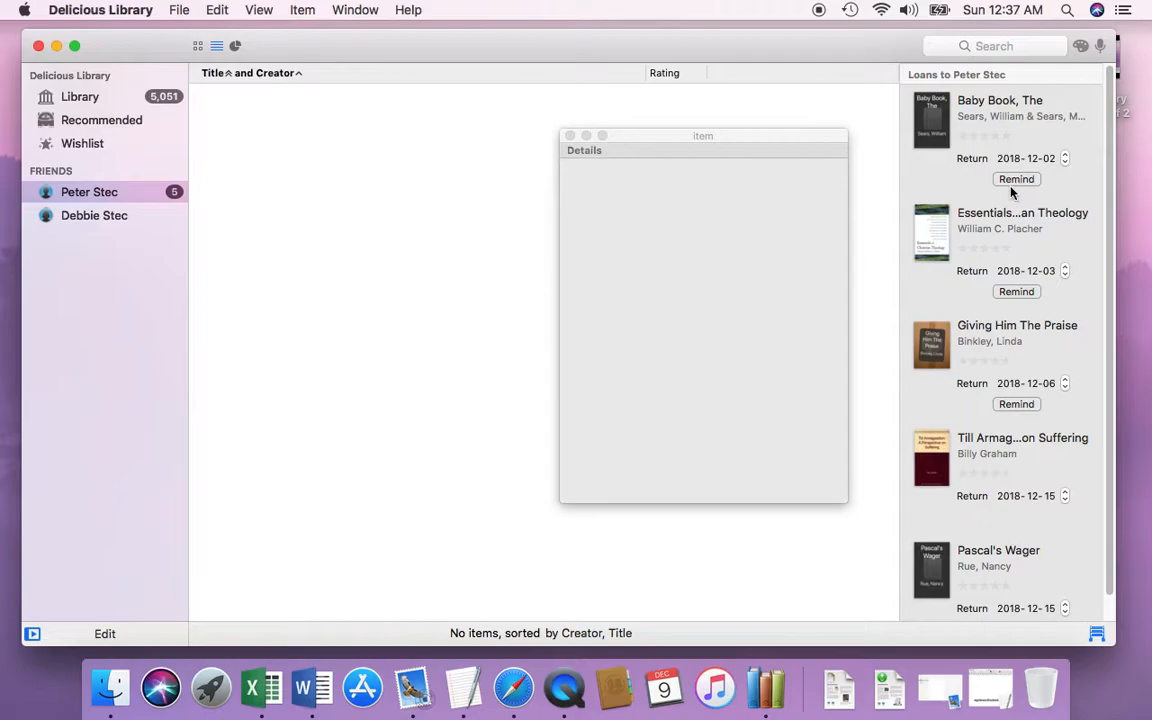
{"action": "left_click", "coordinate": [1016, 180]}
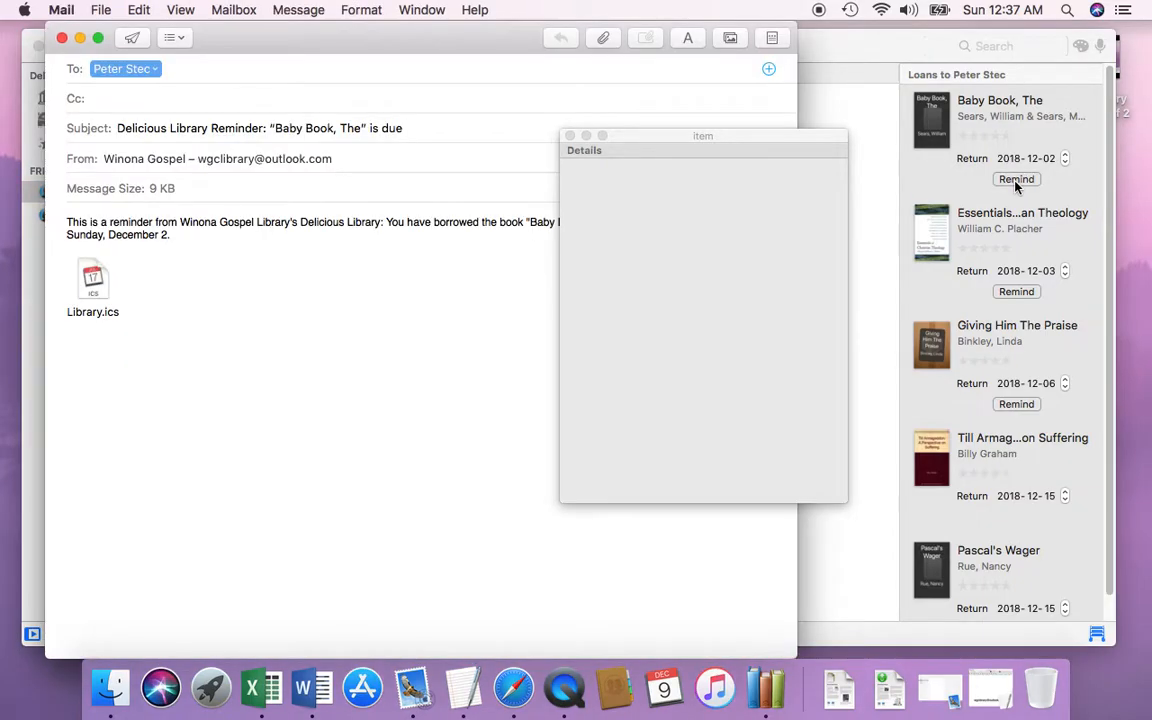
{"action": "left_click_drag", "start_coordinate": [434, 50], "coordinate": [494, 46]}
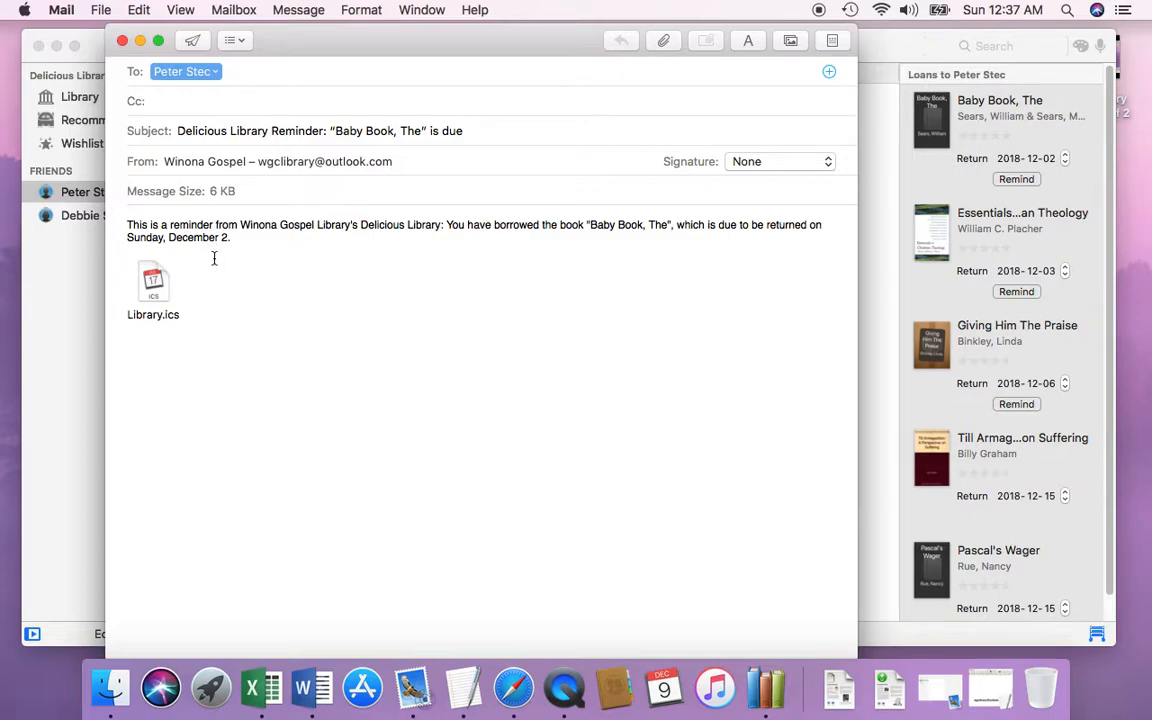
{"action": "left_click", "coordinate": [193, 42]}
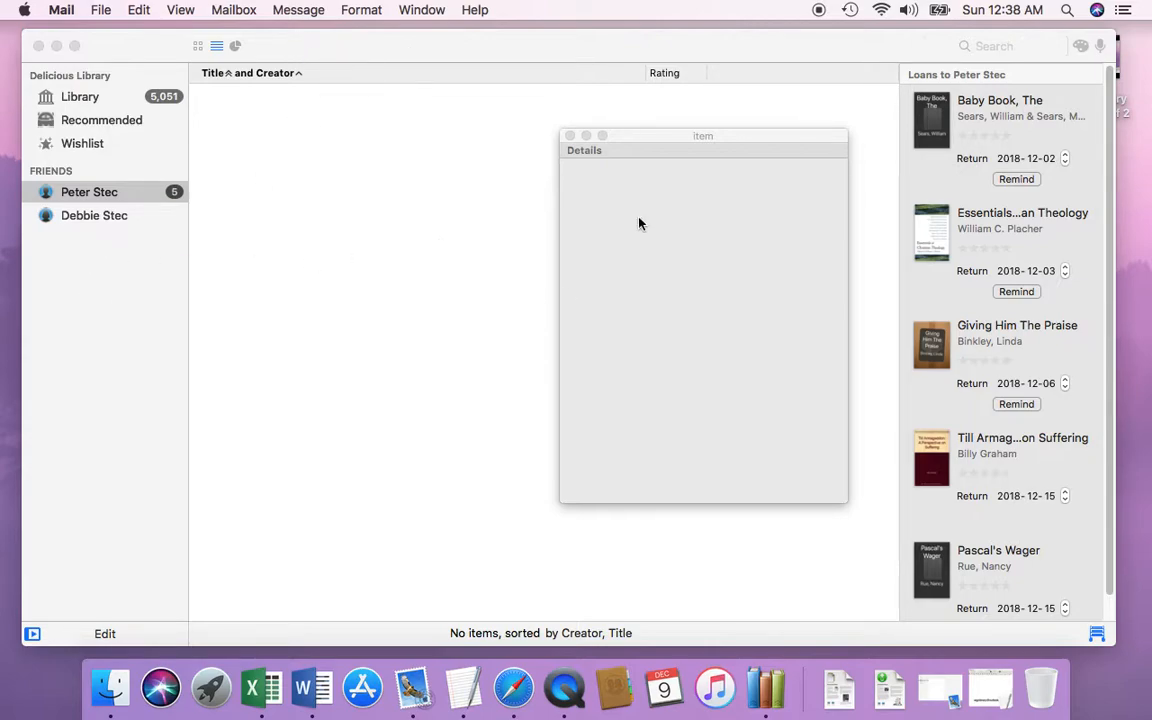
Step: Close the empty item window and return to the full Library collection
{"action": "left_click", "coordinate": [570, 137]}
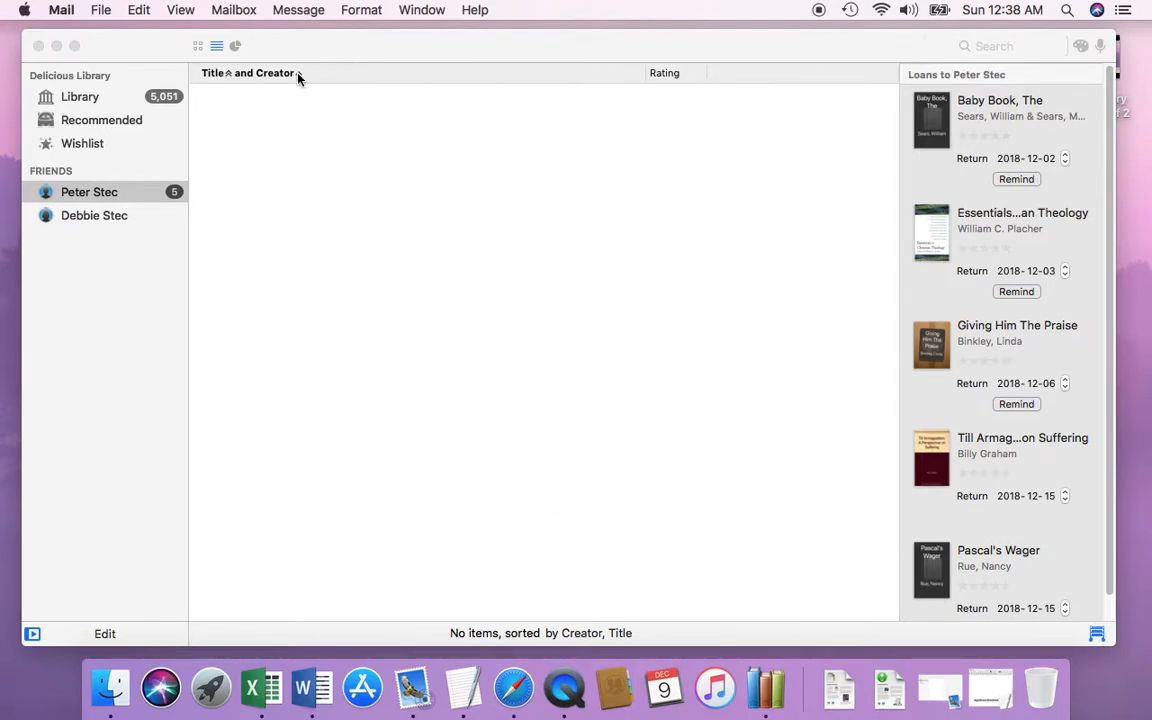
{"action": "left_click", "coordinate": [84, 92]}
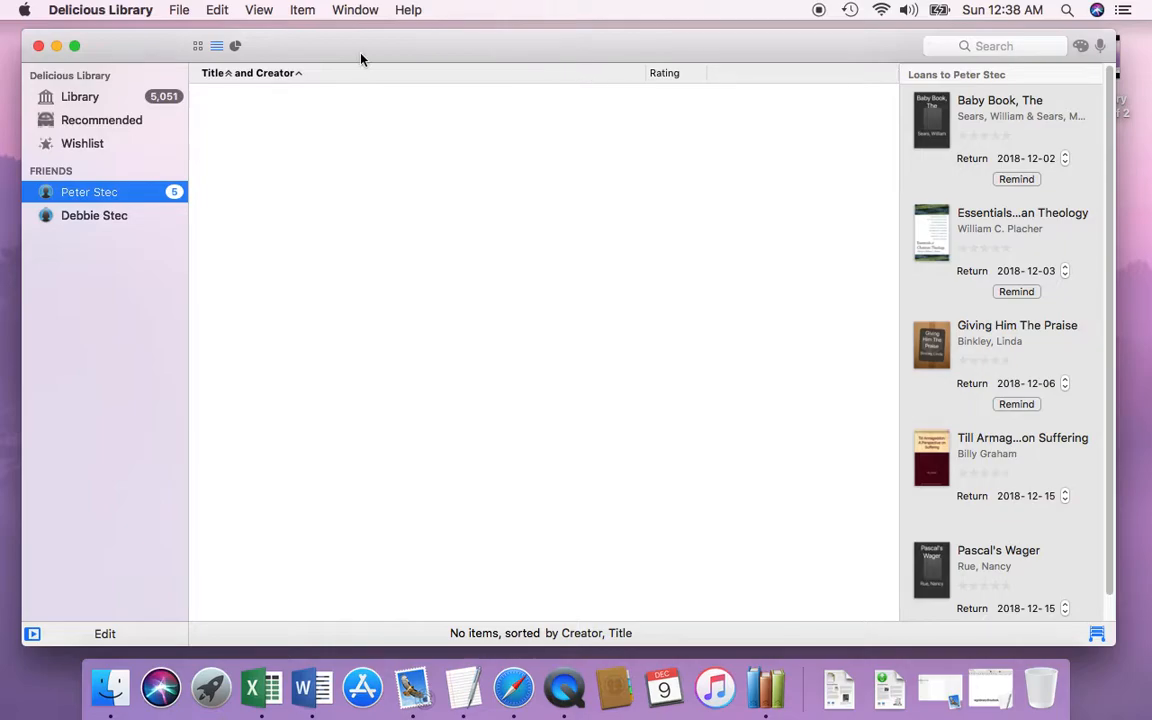
{"action": "left_click", "coordinate": [92, 95]}
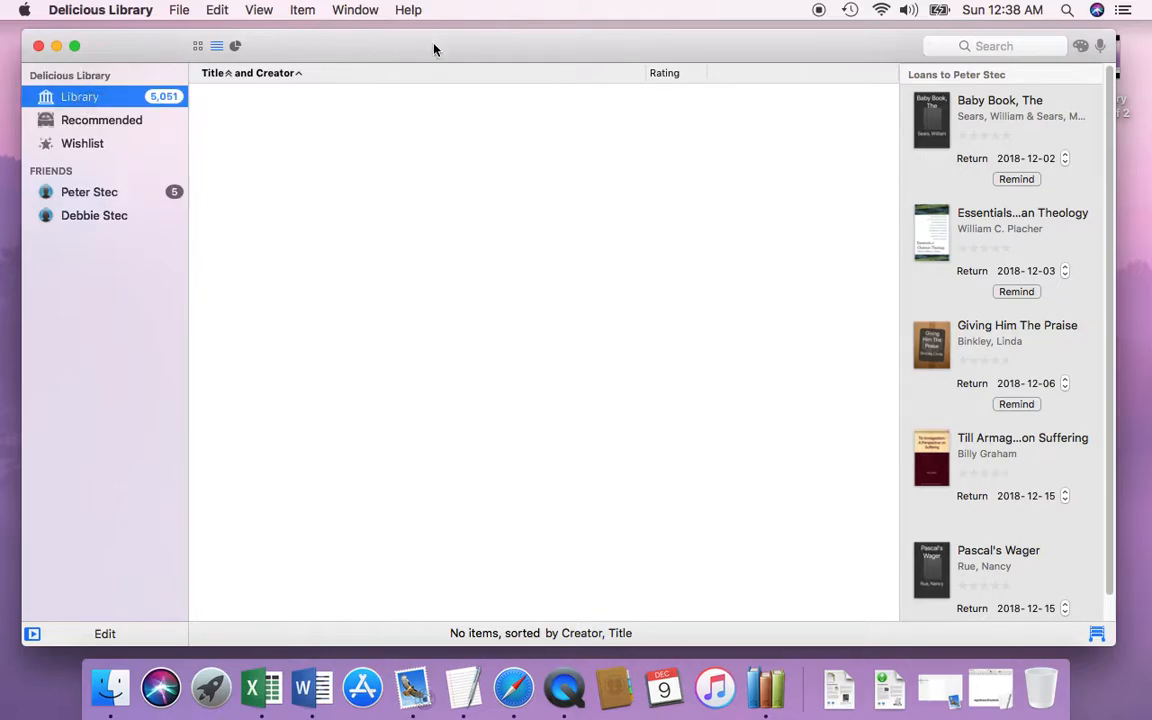
Step: Examine the details and notes of "David Livingstone: Explorer & Missionary" in its item window and close it
{"action": "scroll", "coordinate": [507, 205], "scroll_direction": "up", "scroll_amount": 3}
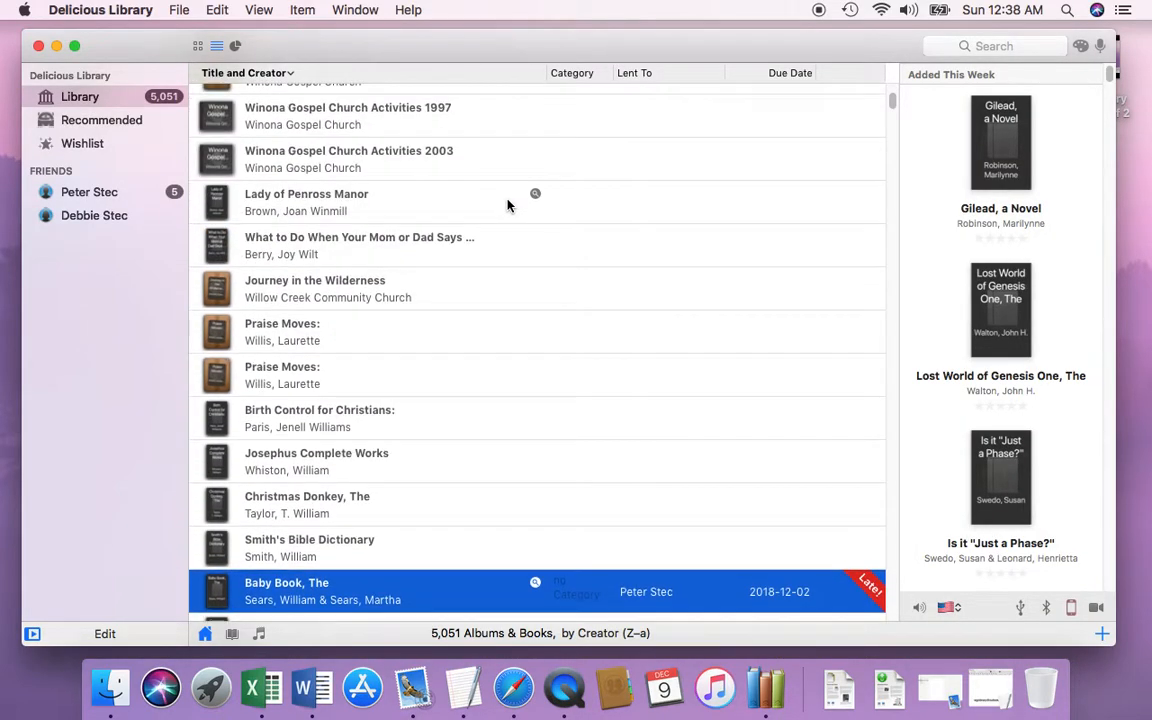
{"action": "scroll", "coordinate": [490, 220], "scroll_direction": "up", "scroll_amount": 3}
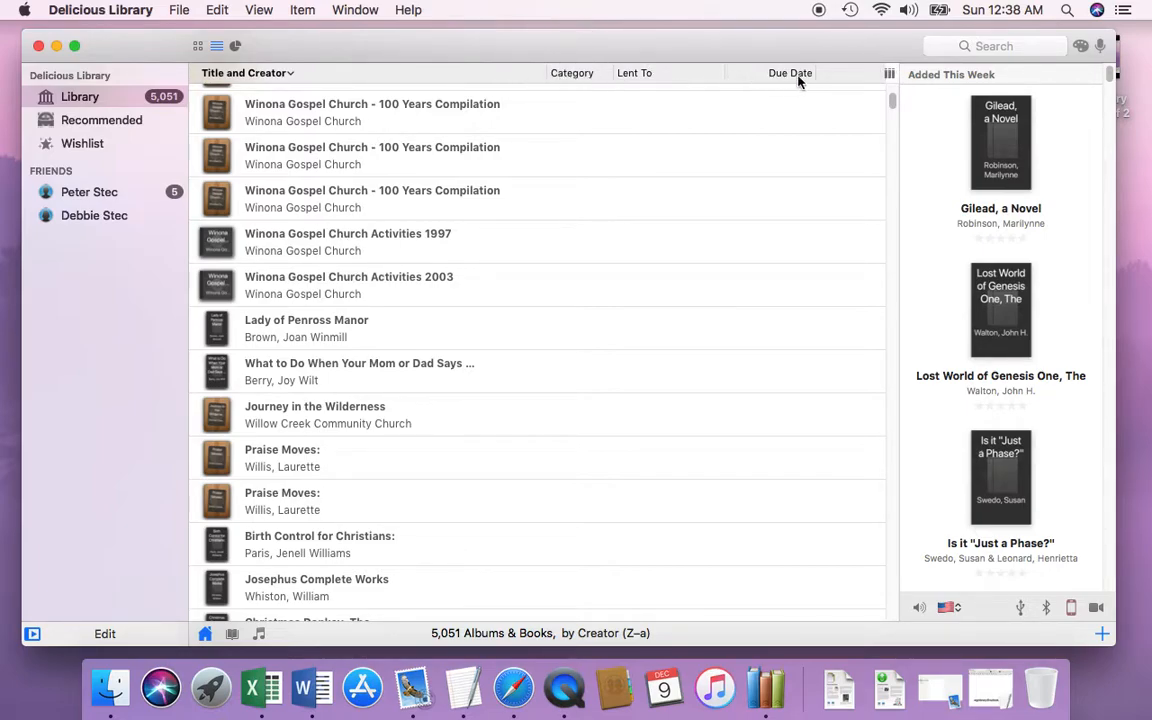
{"action": "scroll", "coordinate": [383, 318], "scroll_direction": "down", "scroll_amount": 1}
{"action": "scroll", "coordinate": [383, 318], "scroll_direction": "down", "scroll_amount": 15}
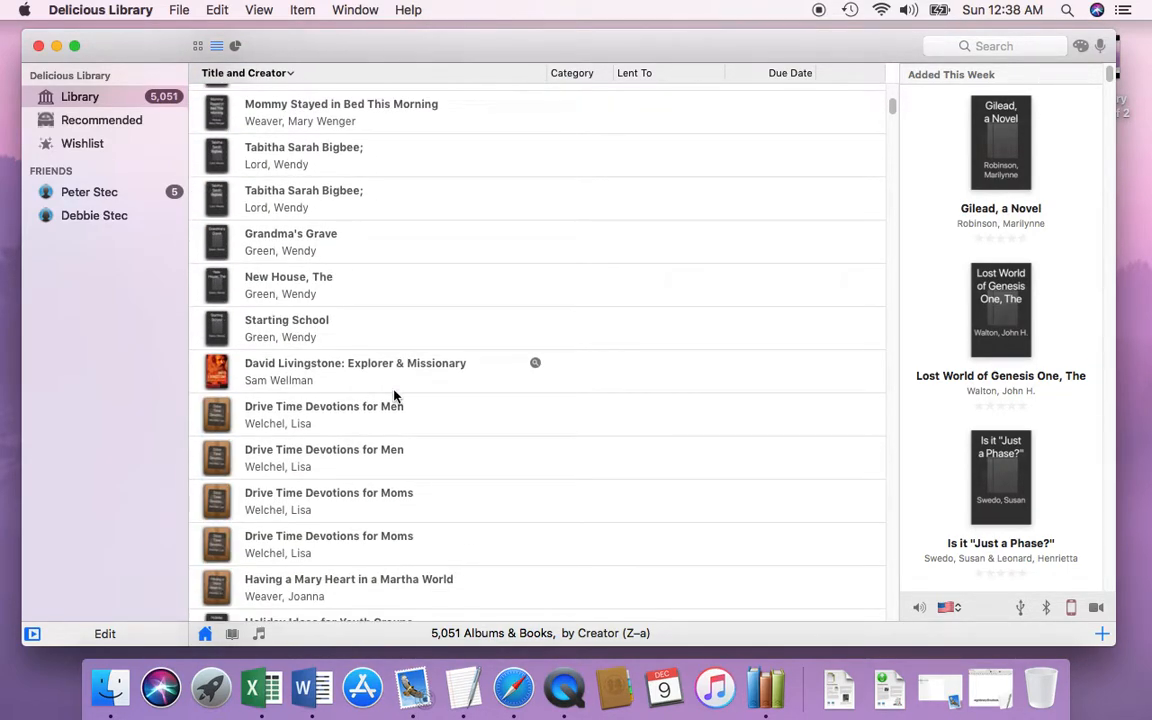
{"action": "double_click", "coordinate": [309, 370]}
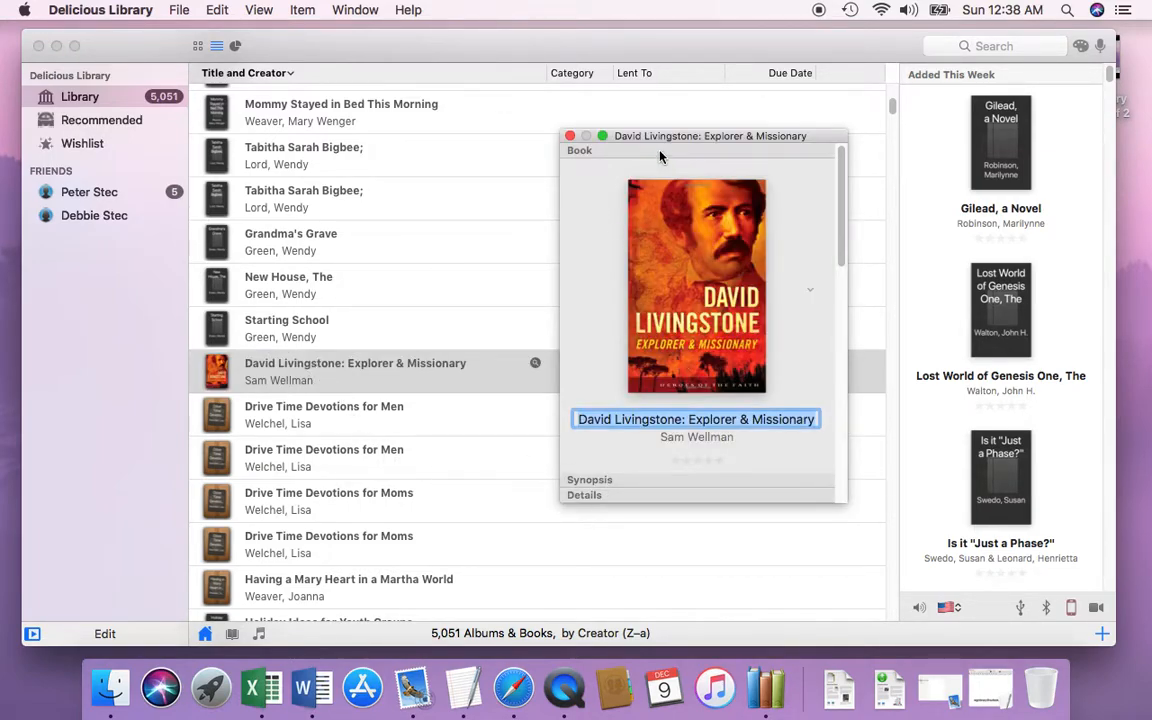
{"action": "left_click_drag", "start_coordinate": [655, 136], "coordinate": [617, 110]}
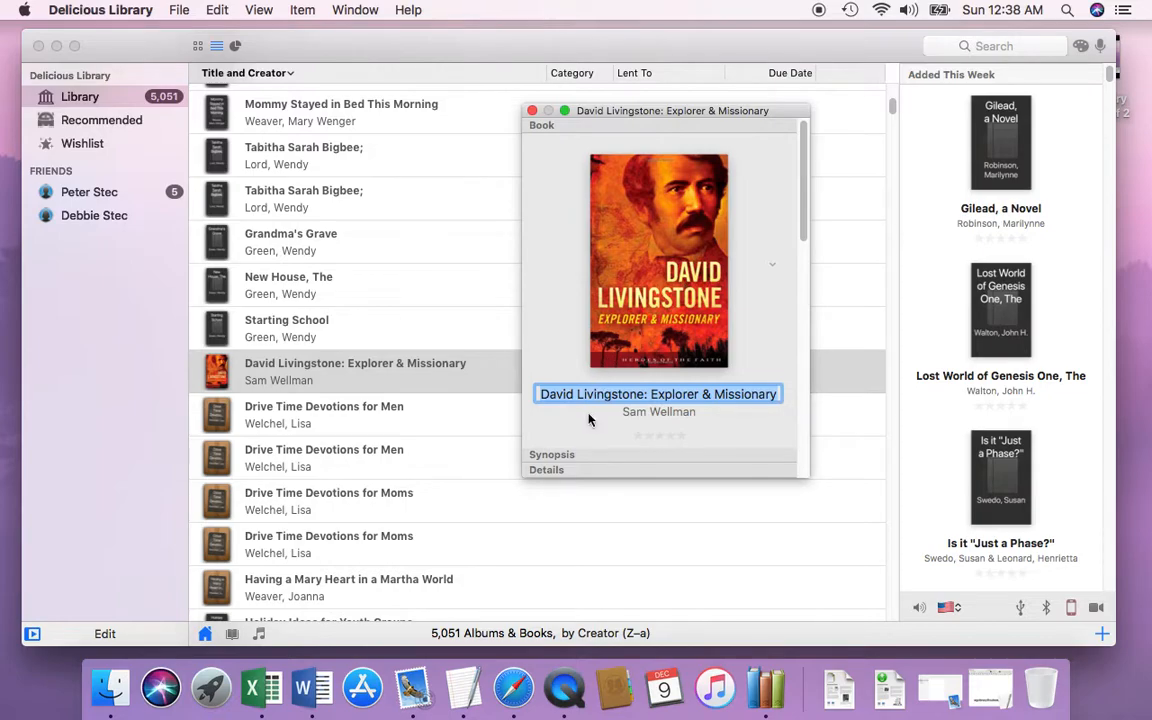
{"action": "left_click", "coordinate": [571, 472]}
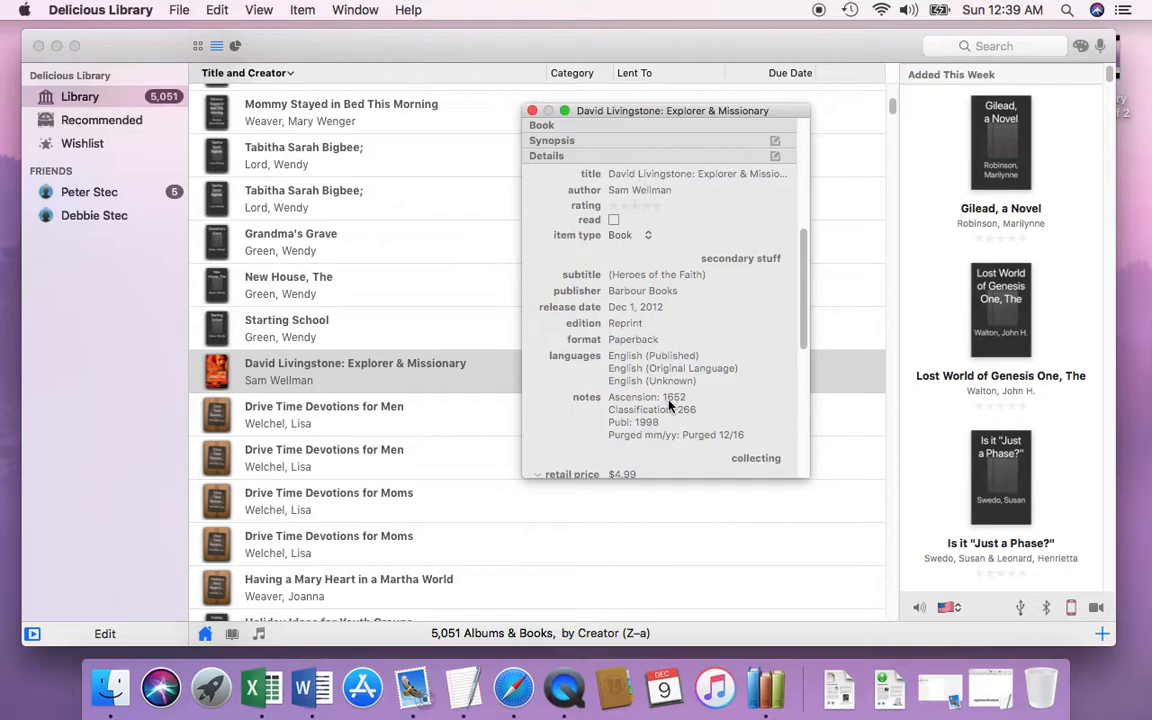
{"action": "left_click", "coordinate": [532, 111]}
Step: Search the library for ascension number 1652, select the matching book in the list, and clear the search
{"action": "scroll", "coordinate": [548, 147], "scroll_direction": "up", "scroll_amount": 20}
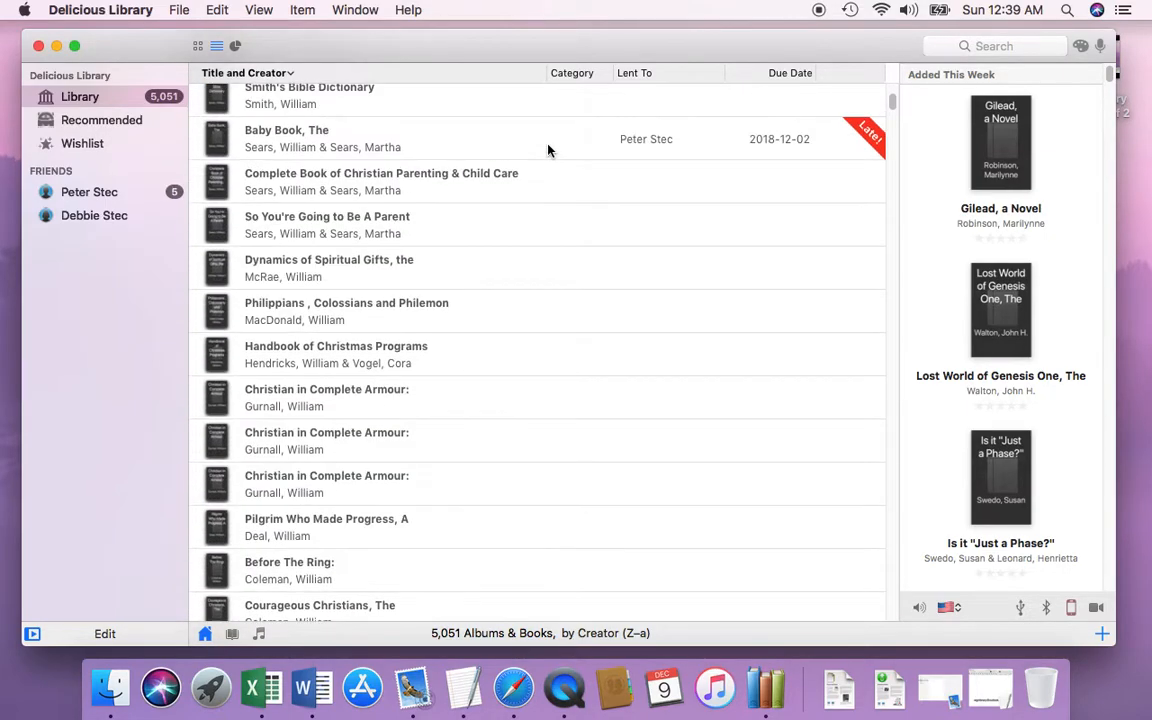
{"action": "left_click", "coordinate": [958, 46]}
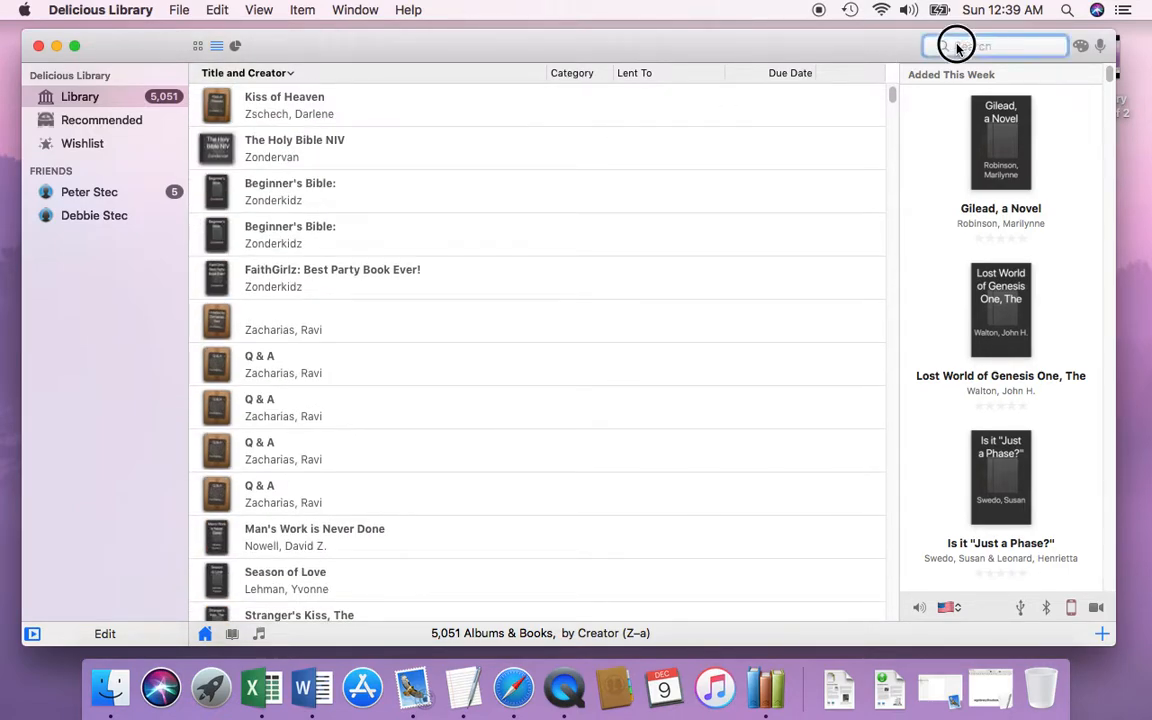
{"action": "type", "text": "16"}
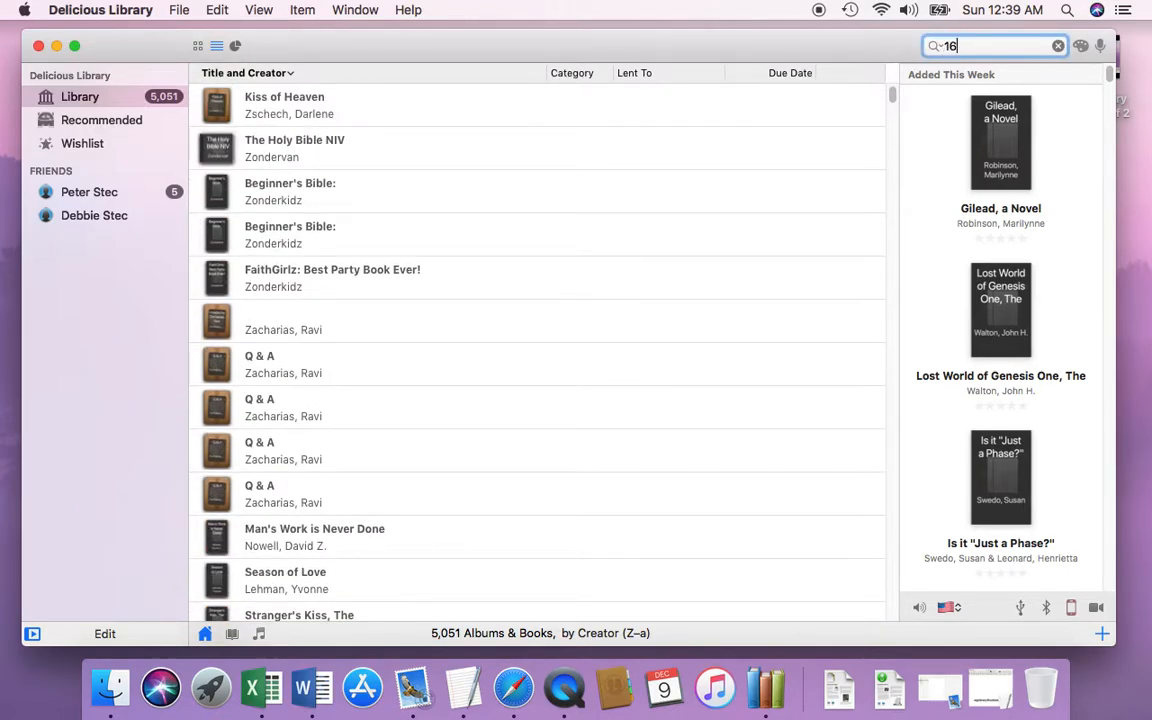
{"action": "type", "text": "52"}
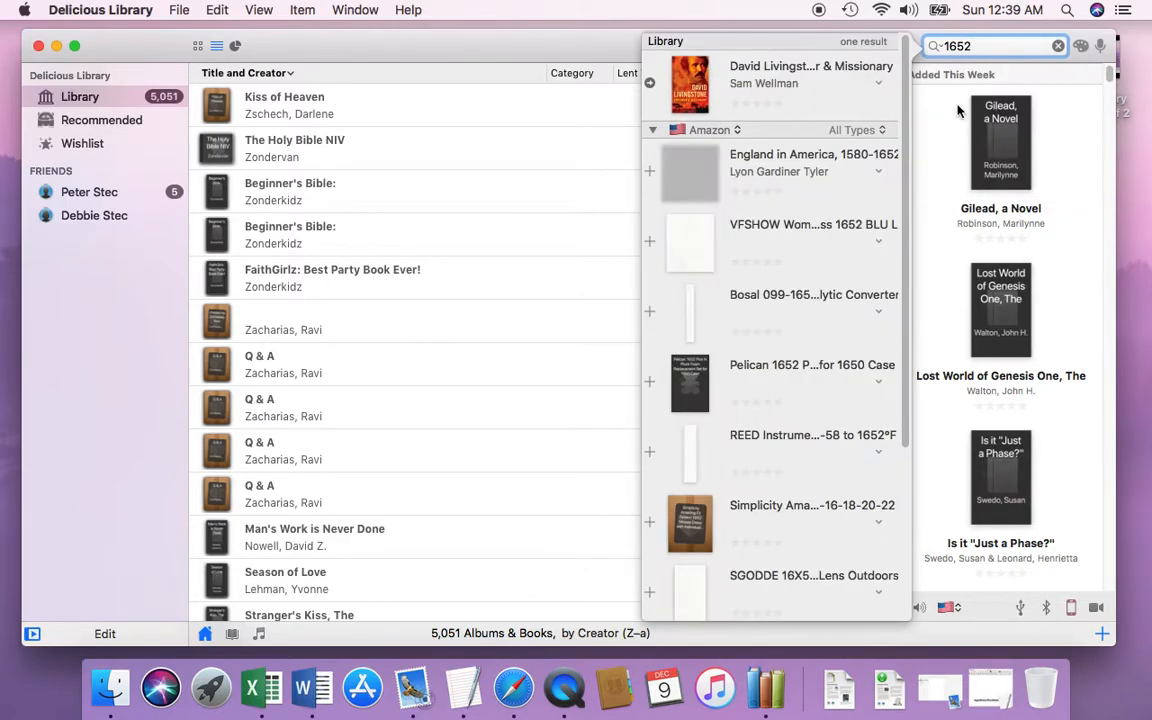
{"action": "left_click", "coordinate": [695, 78]}
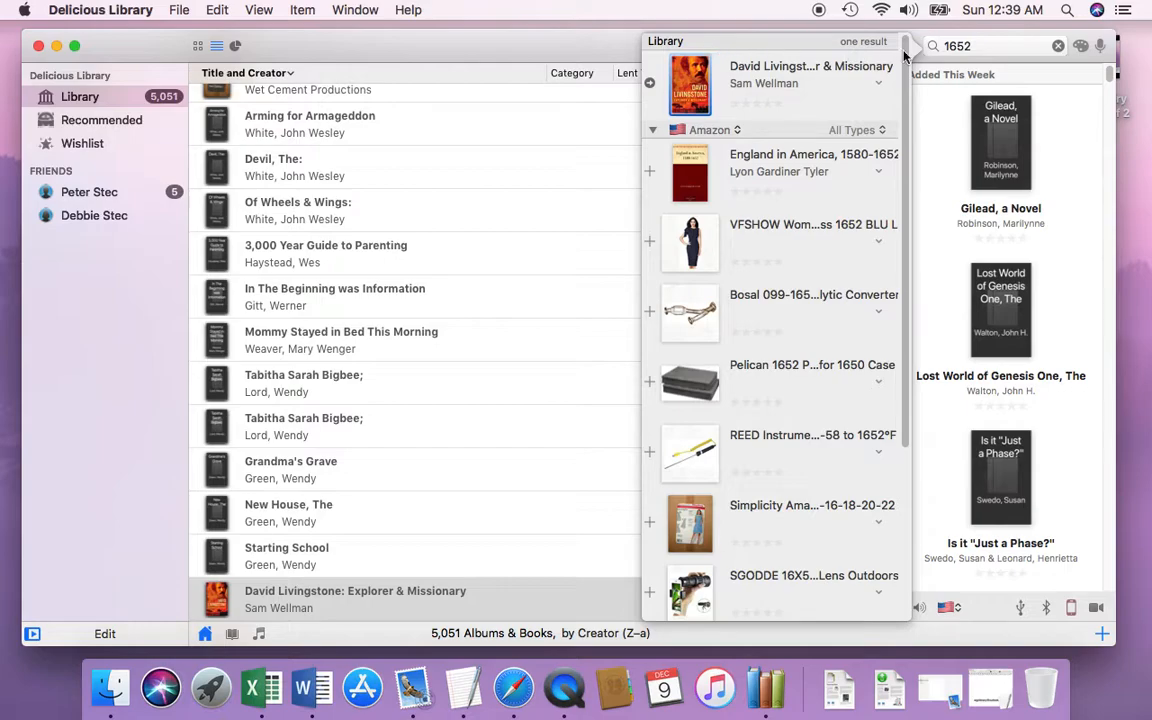
{"action": "left_click", "coordinate": [1058, 46]}
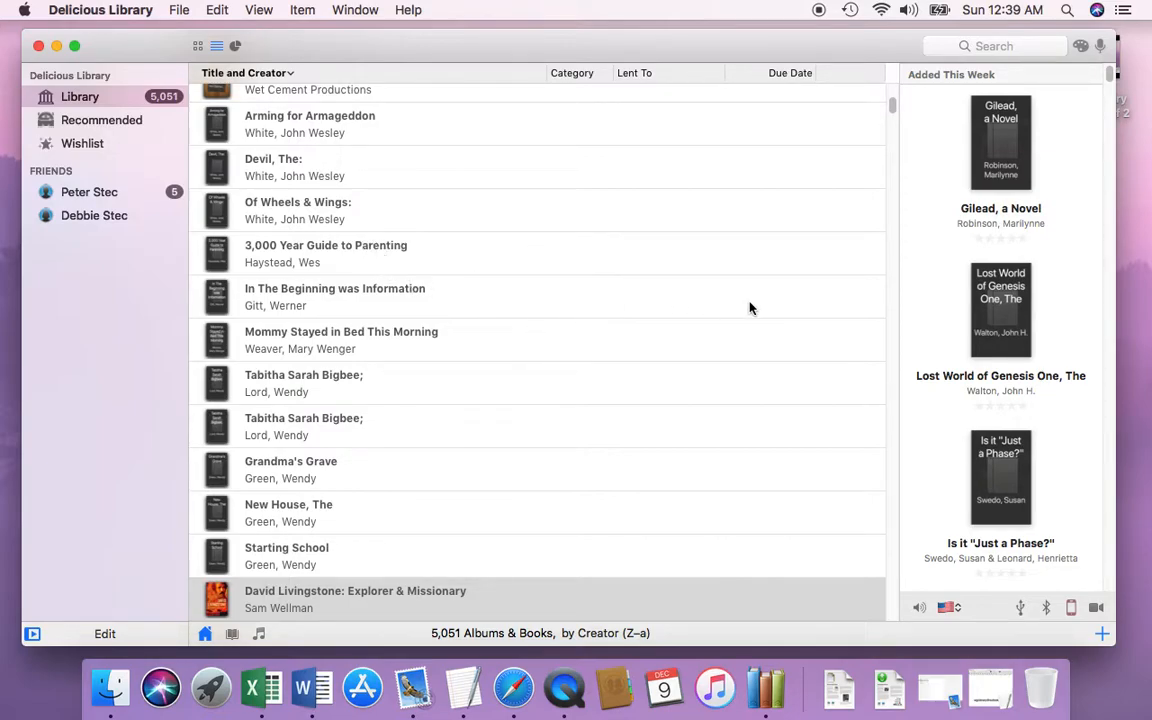
Step: Search the library for classification 266, look through the matching books, and clear the search
{"action": "left_click", "coordinate": [1001, 45]}
{"action": "type", "text": "266"}
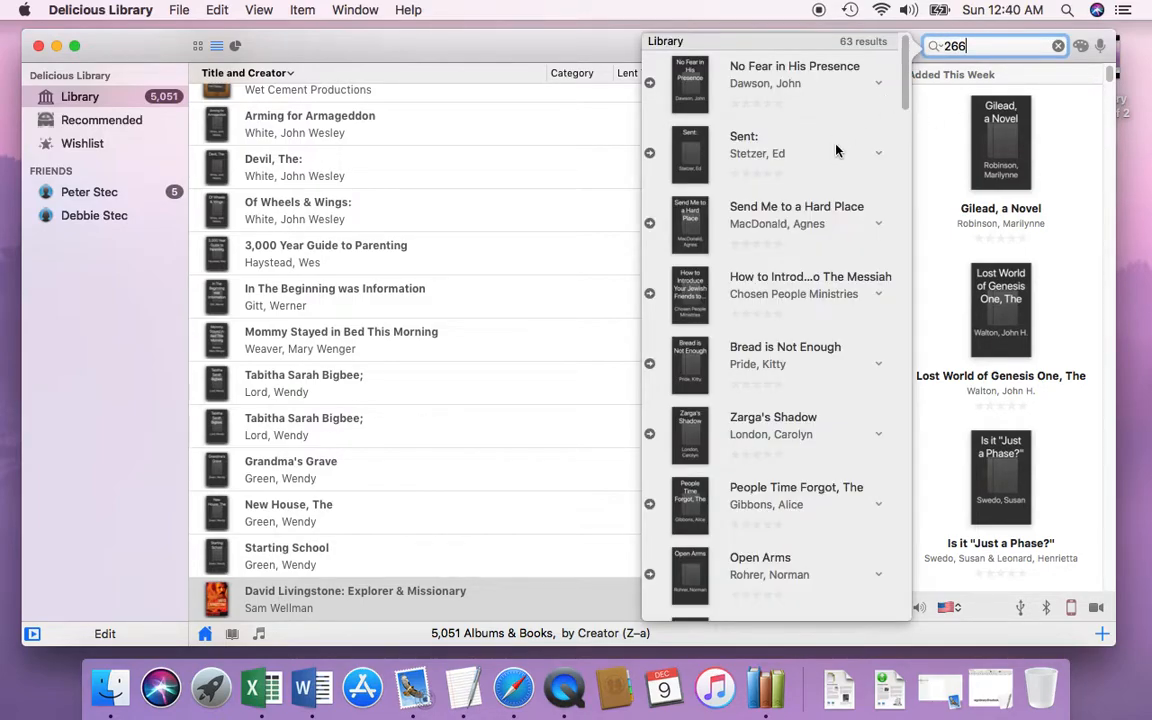
{"action": "scroll", "coordinate": [836, 158], "scroll_direction": "down", "scroll_amount": 2}
{"action": "scroll", "coordinate": [838, 158], "scroll_direction": "up", "scroll_amount": 2}
{"action": "left_click", "coordinate": [1058, 46]}
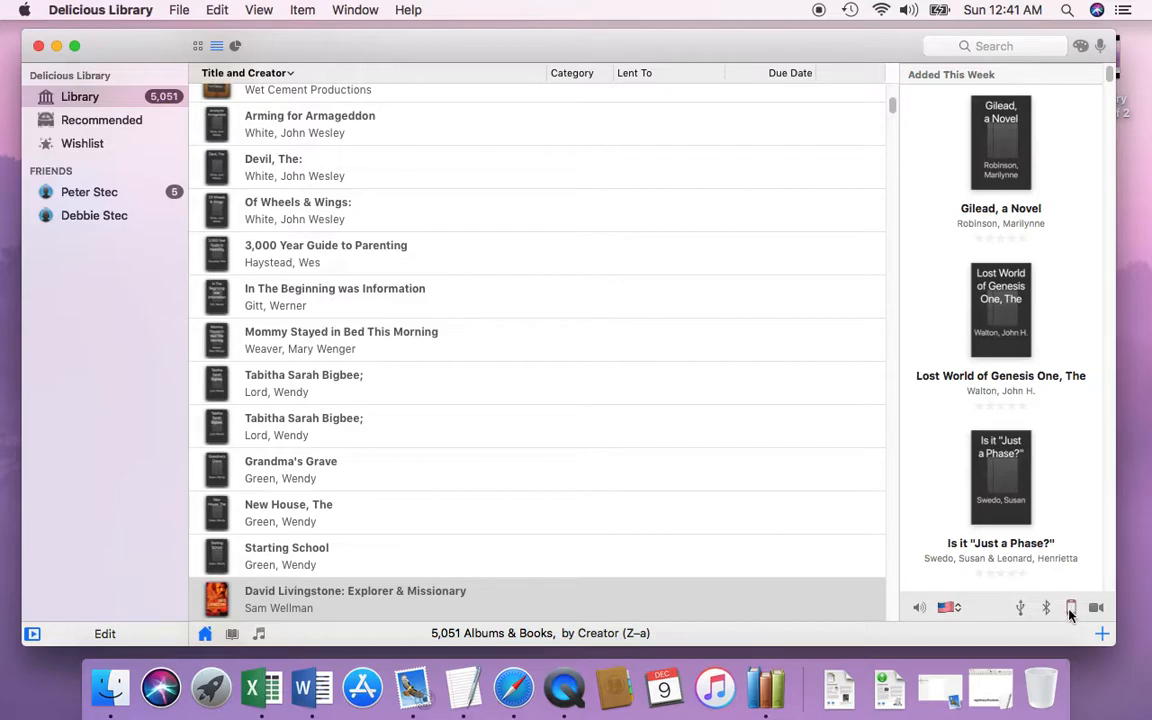
Step: View the camera and iPhone scanner options for adding items, then hide the Added This Week area
{"action": "left_click", "coordinate": [1097, 609]}
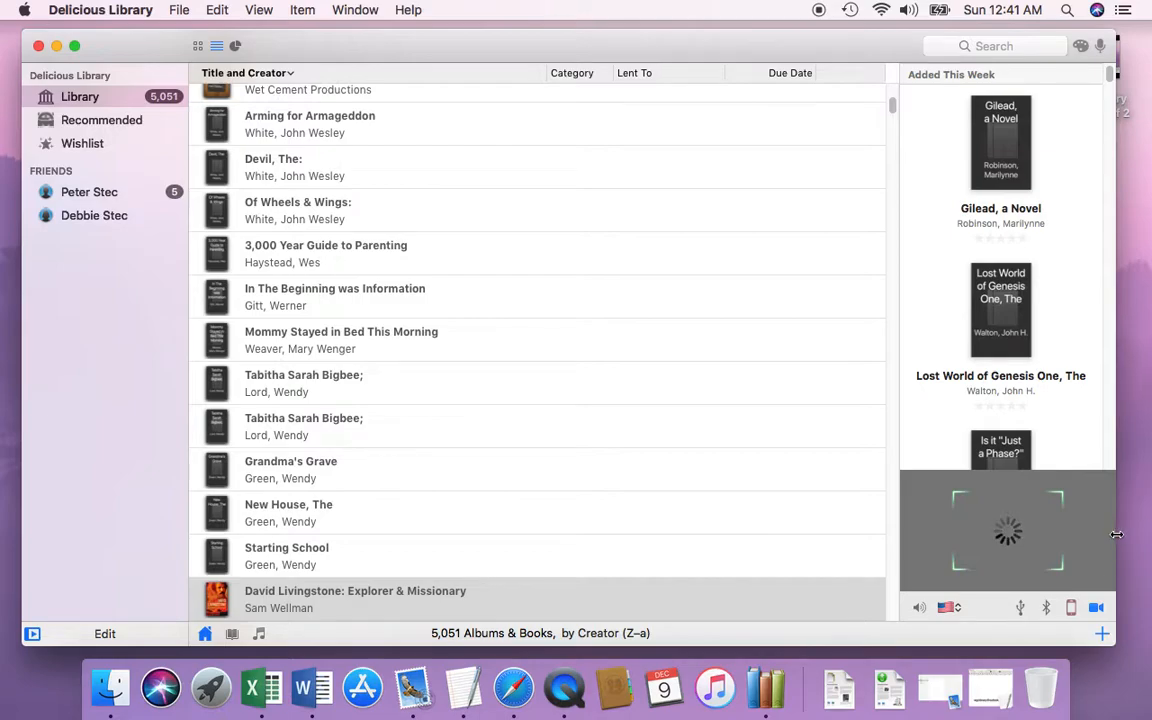
{"action": "left_click_drag", "start_coordinate": [882, 41], "coordinate": [893, 47]}
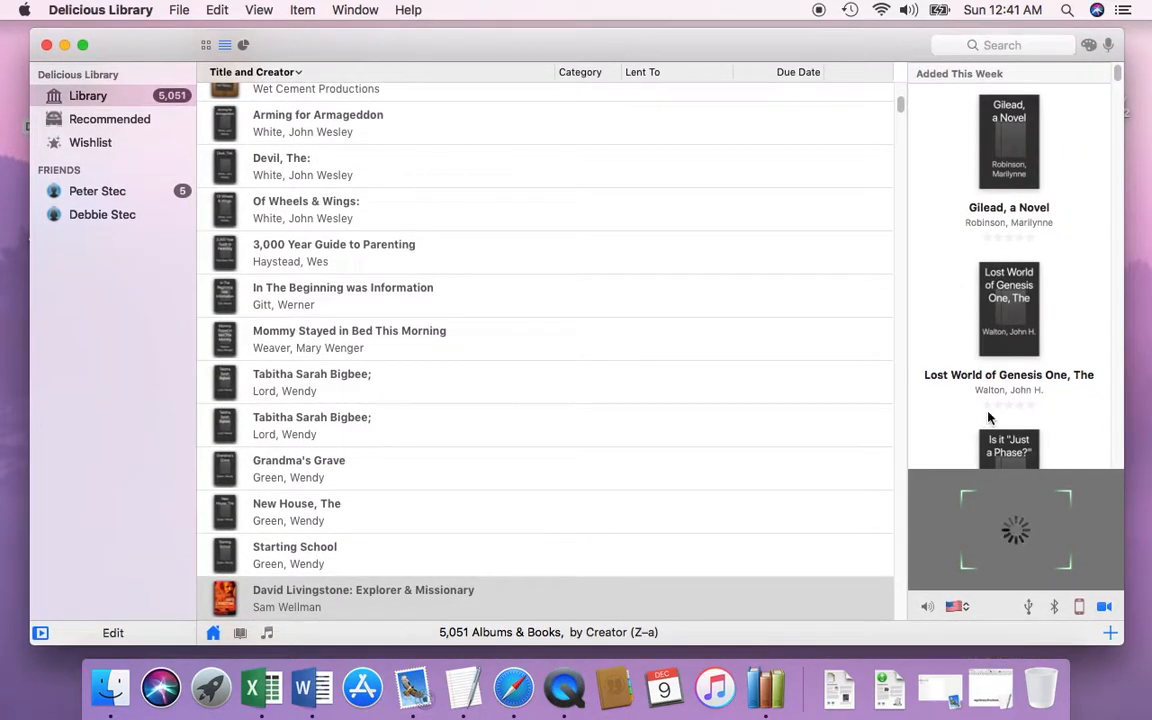
{"action": "left_click", "coordinate": [1079, 608]}
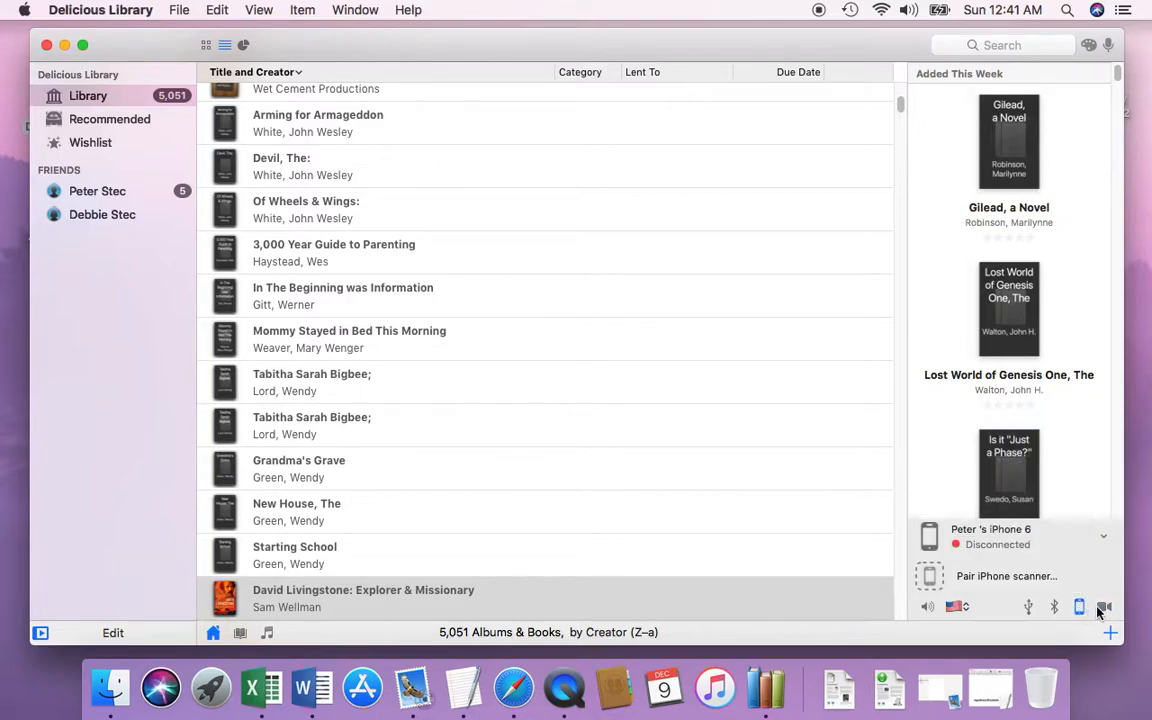
{"action": "left_click", "coordinate": [1104, 609]}
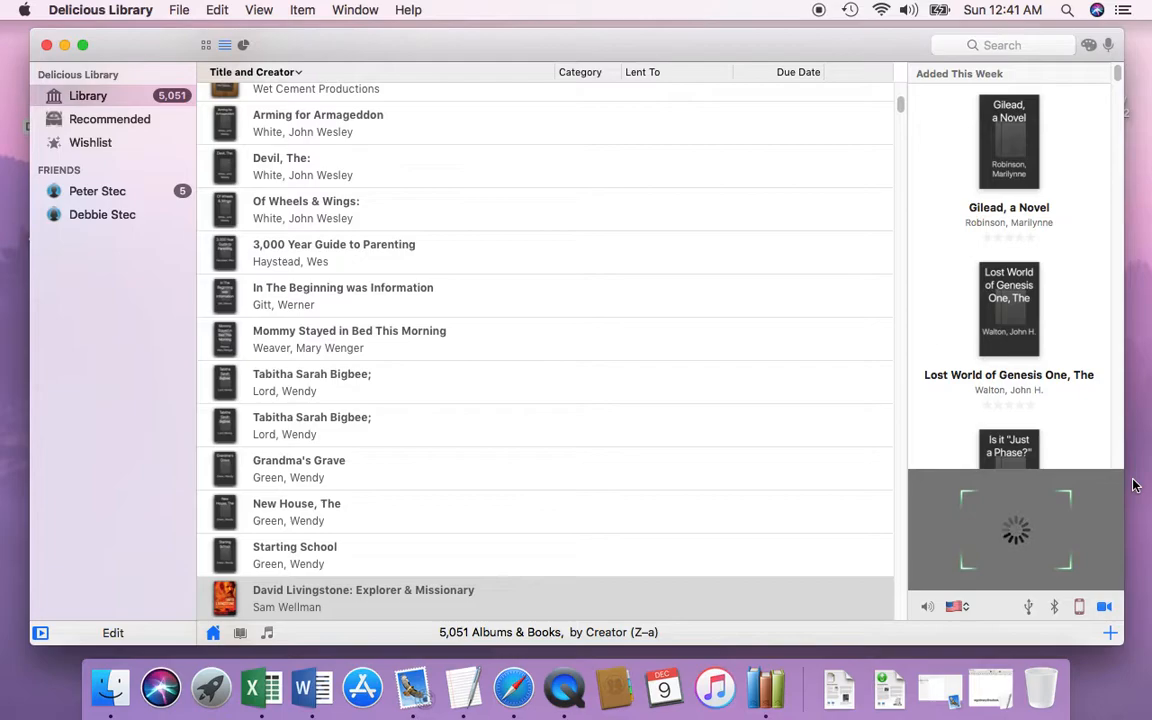
{"action": "left_click", "coordinate": [1079, 607]}
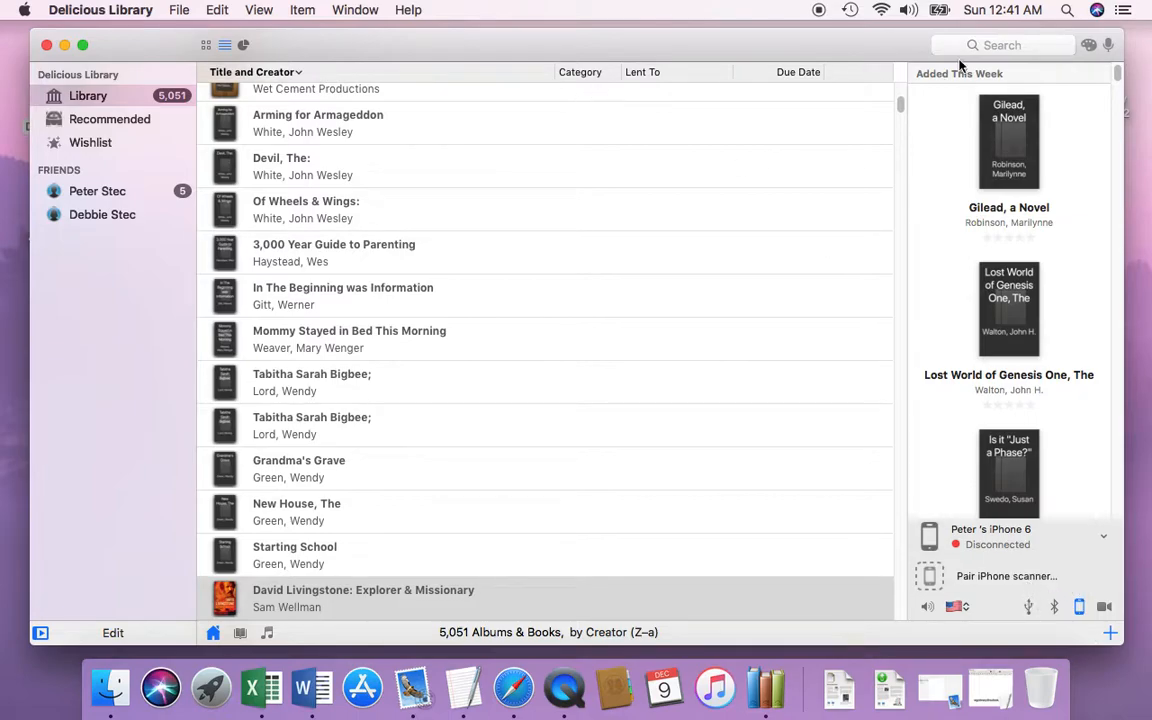
{"action": "left_click", "coordinate": [1079, 607]}
{"action": "left_click", "coordinate": [1104, 607]}
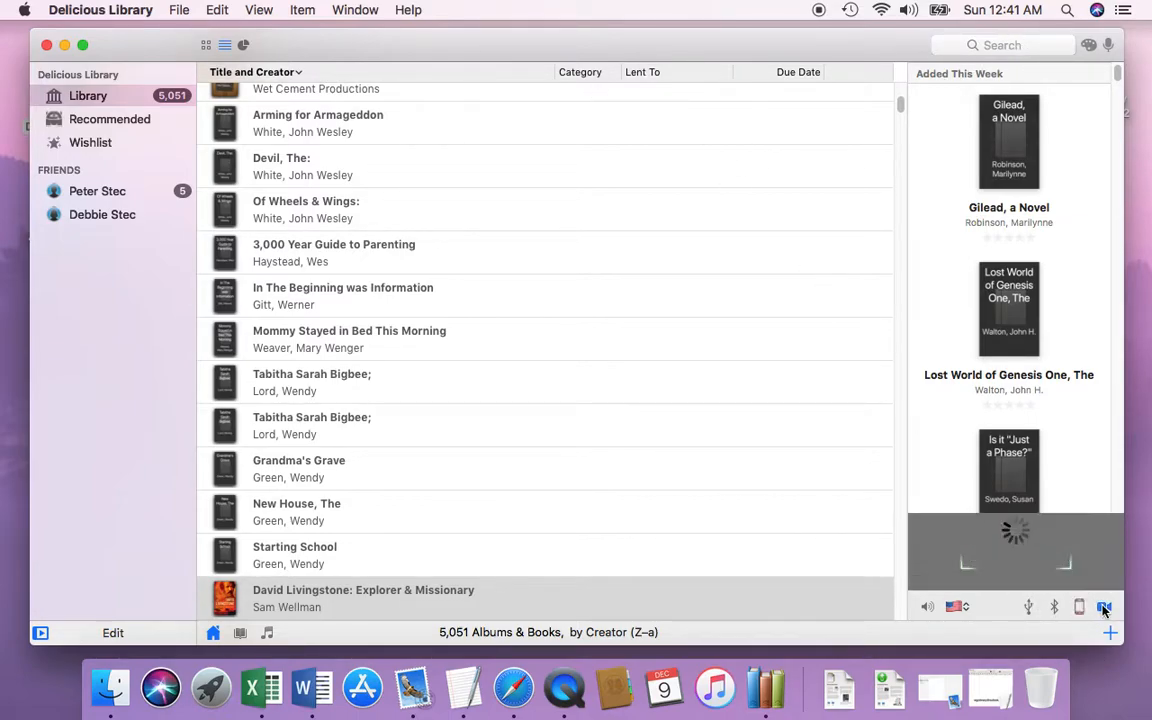
{"action": "left_click", "coordinate": [1110, 632]}
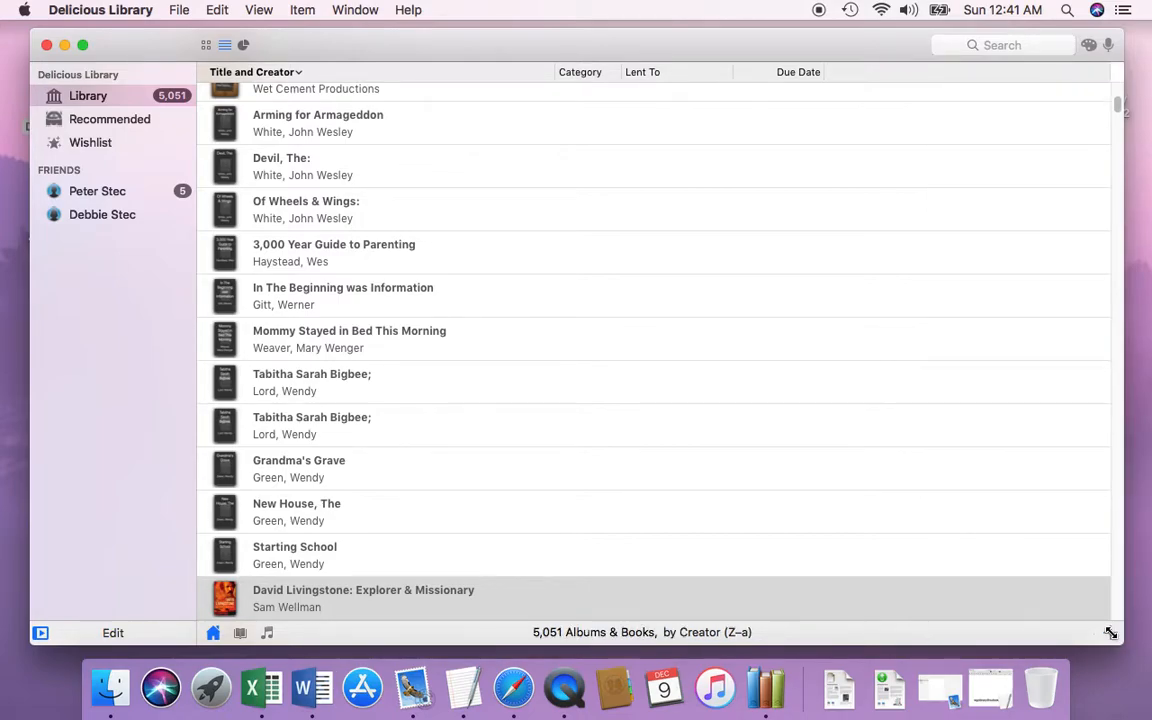
Step: Show the Added This Week area, view the Bluetooth, USB, iPhone and camera scanner options, and turn off the camera scanner
{"action": "left_click", "coordinate": [1110, 632]}
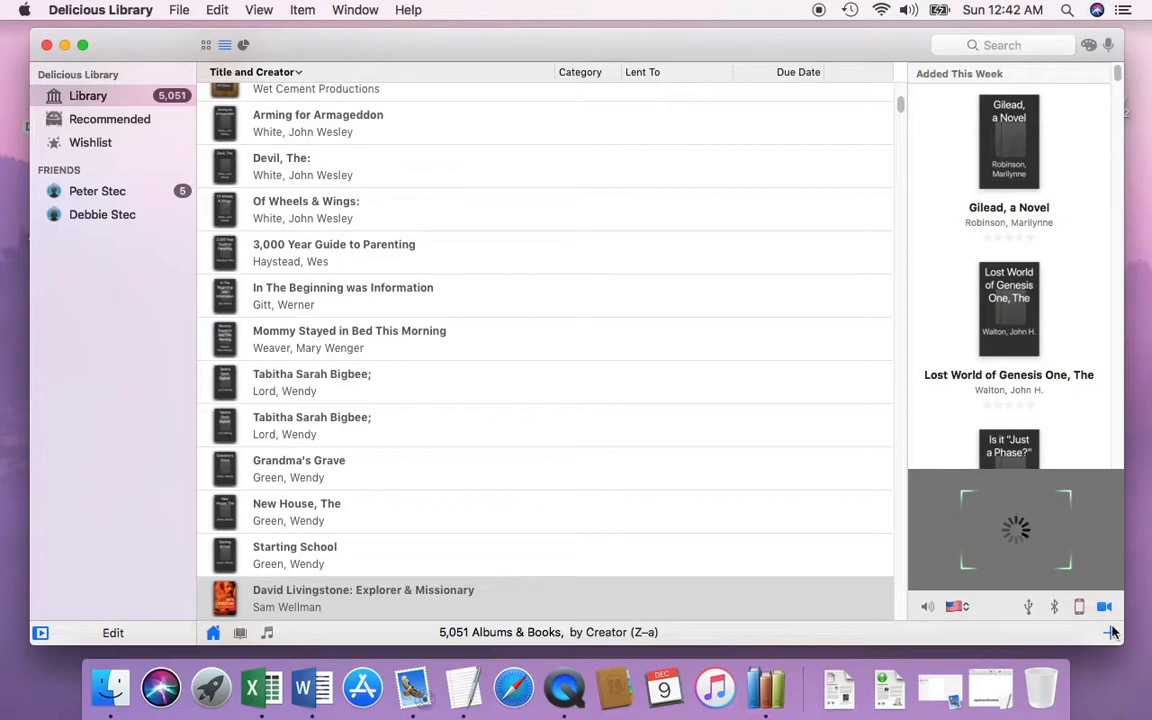
{"action": "left_click", "coordinate": [1028, 608]}
{"action": "left_click", "coordinate": [1055, 608]}
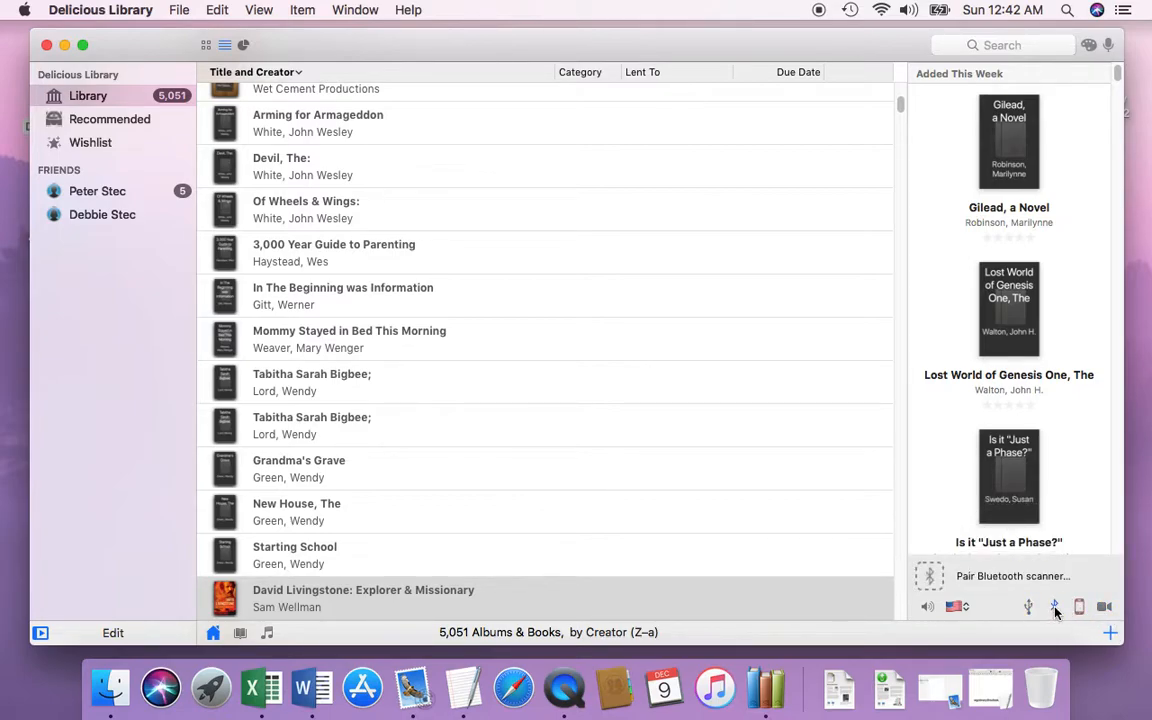
{"action": "left_click", "coordinate": [1031, 608]}
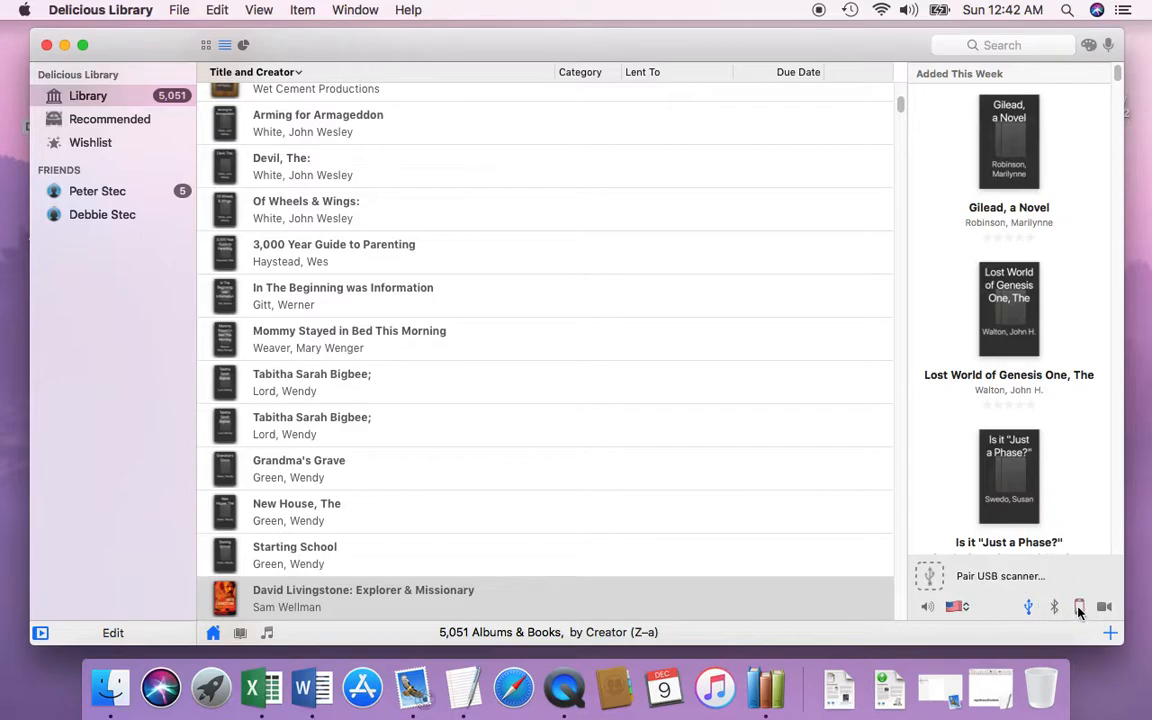
{"action": "left_click", "coordinate": [1079, 608]}
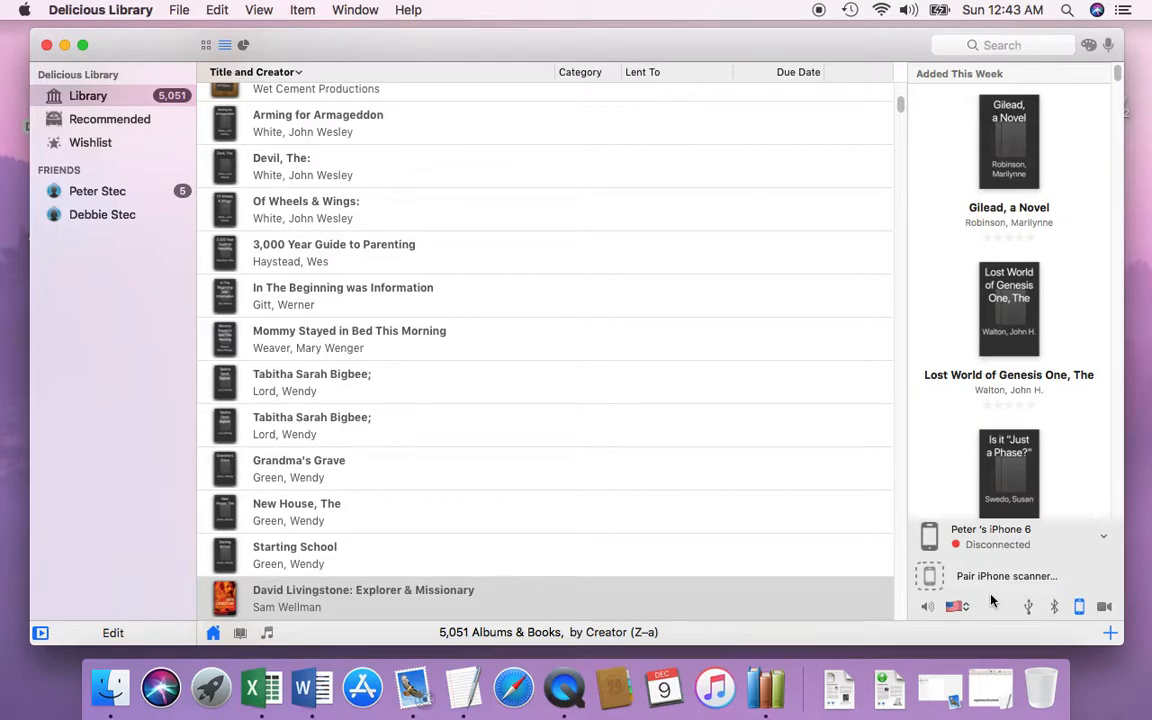
{"action": "left_click", "coordinate": [1104, 607]}
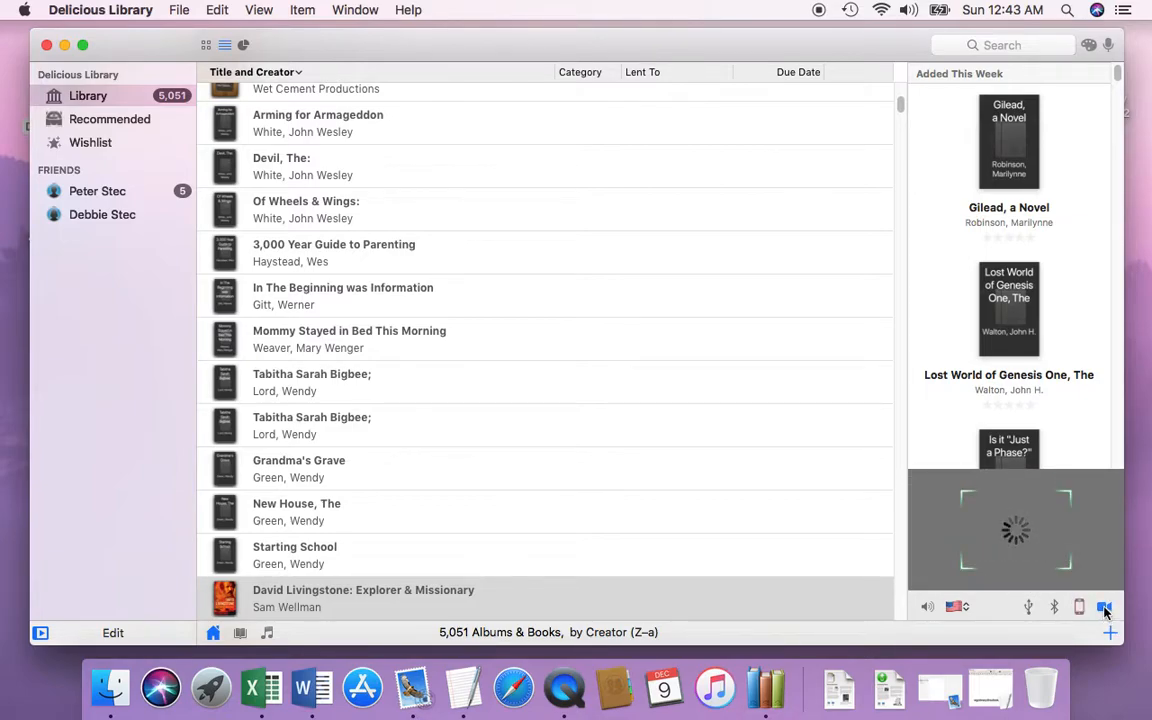
{"action": "left_click", "coordinate": [1104, 608]}
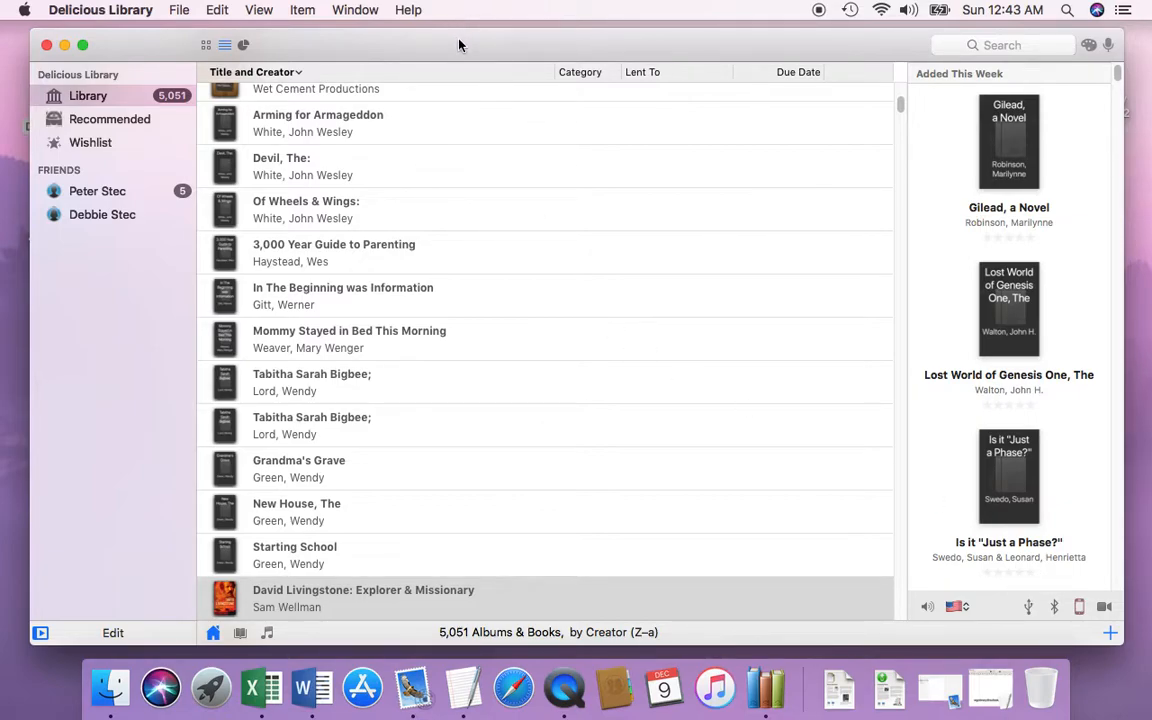
{"action": "left_click_drag", "start_coordinate": [310, 47], "coordinate": [306, 47]}
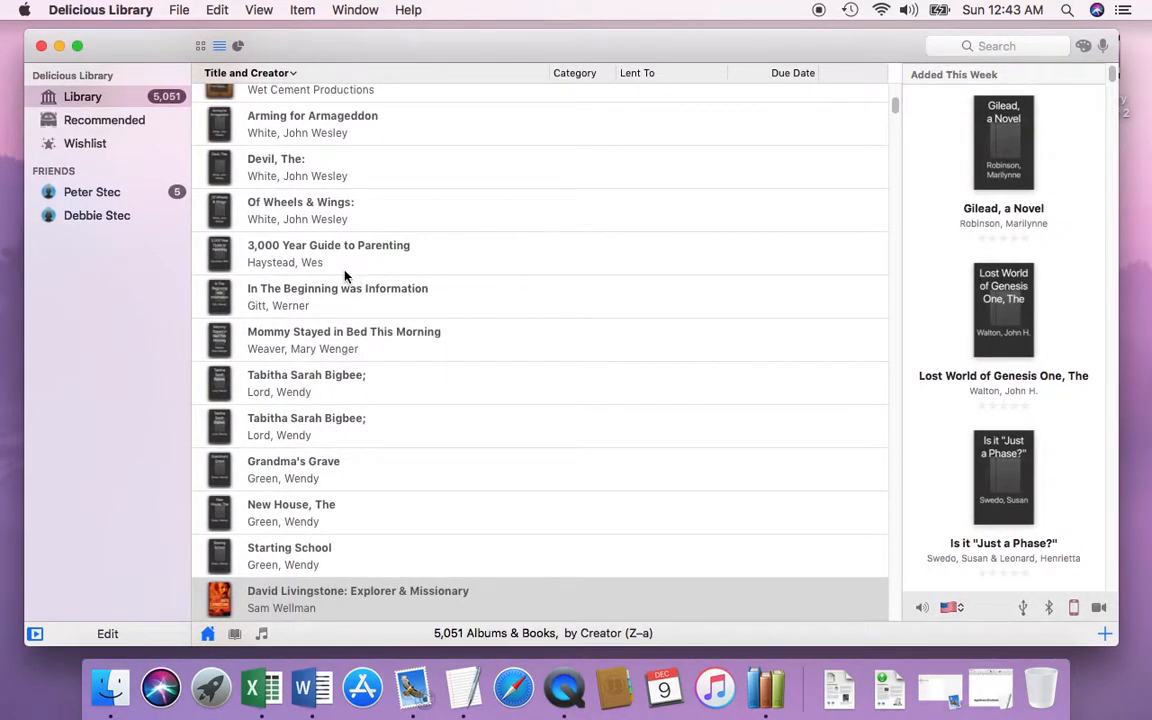
Step: Start exporting the collection to a Library 3 file, with the Seagate 1TB WGC backup drive as its destination
{"action": "left_click", "coordinate": [179, 11]}
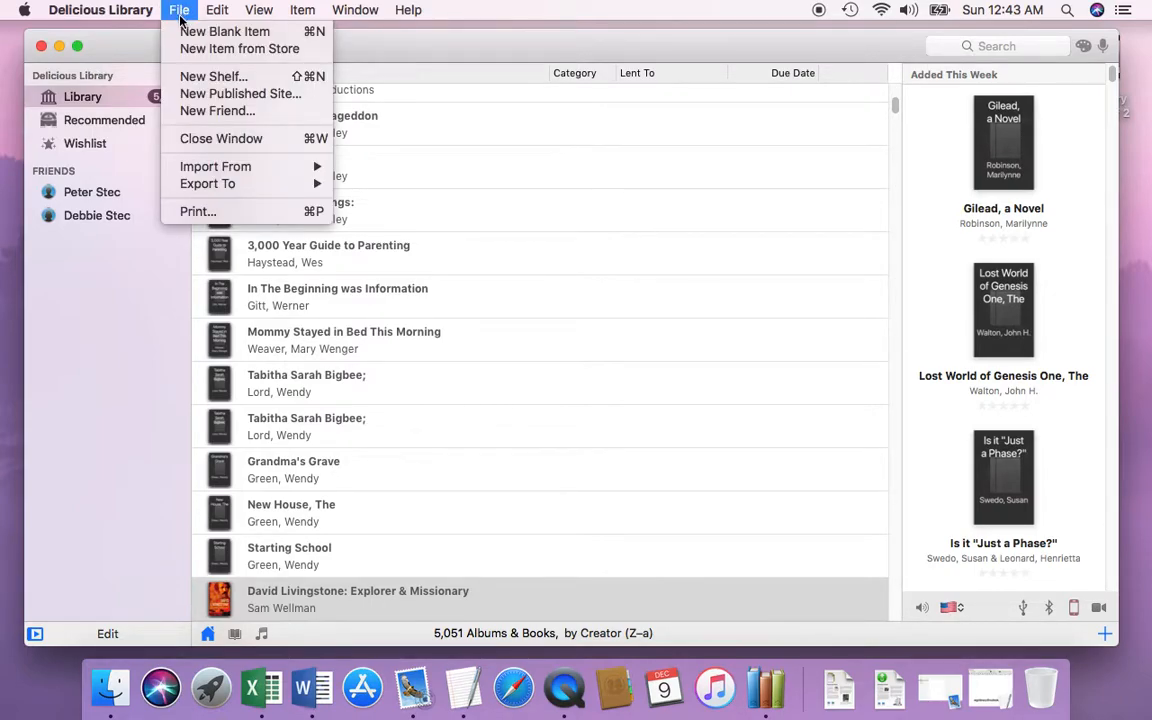
{"action": "mouse_move", "coordinate": [211, 188]}
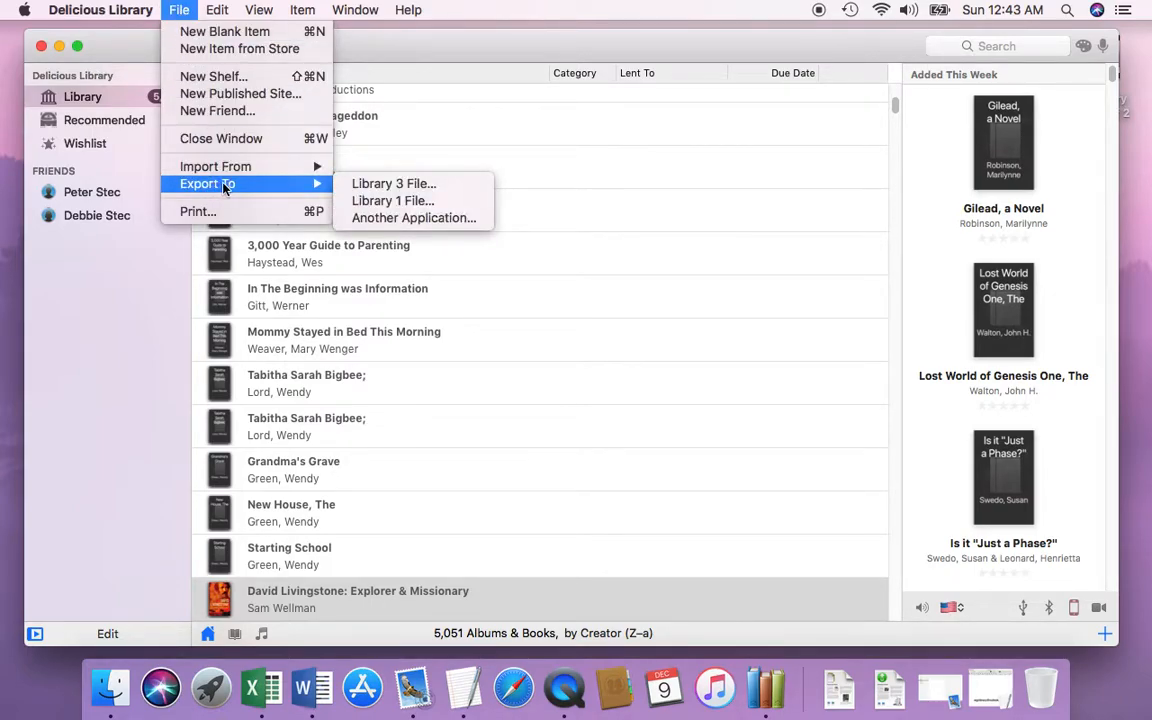
{"action": "left_click", "coordinate": [378, 186]}
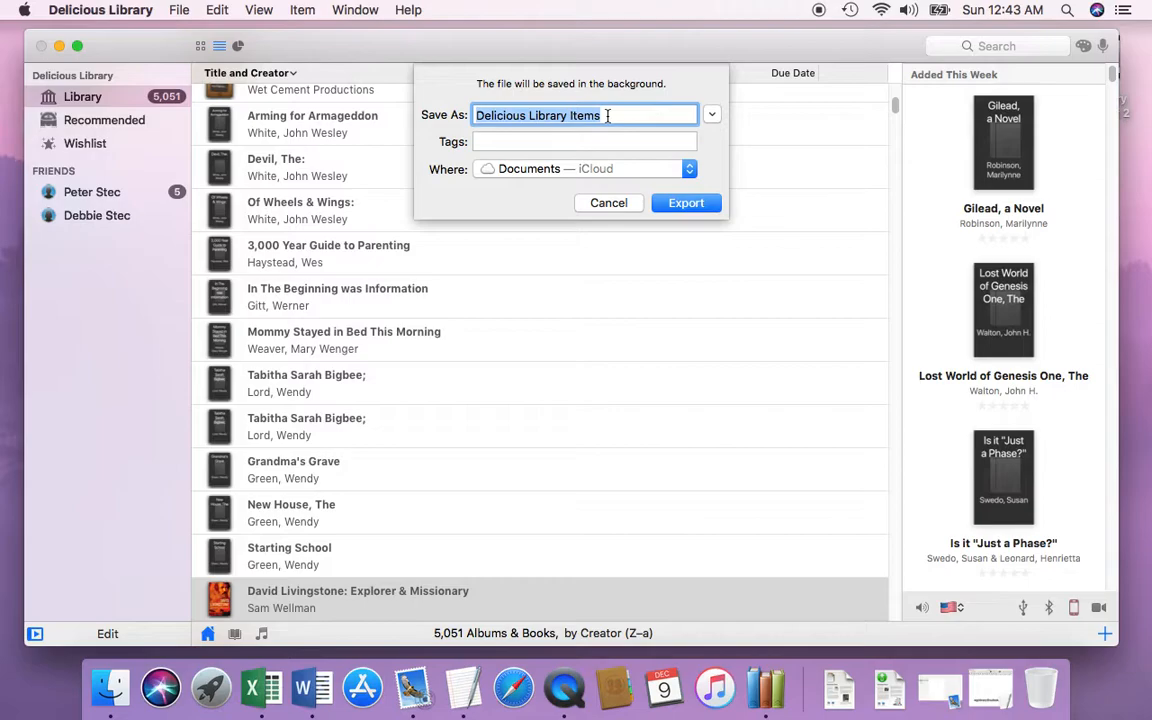
{"action": "left_click", "coordinate": [686, 173]}
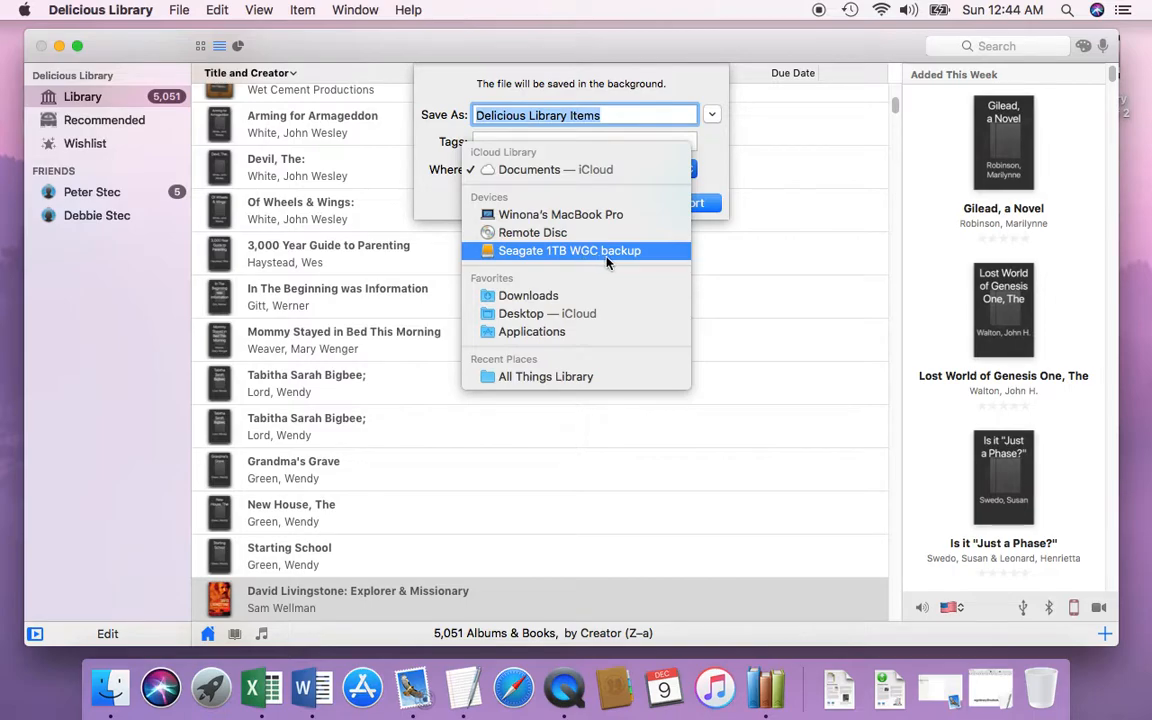
{"action": "left_click", "coordinate": [530, 255]}
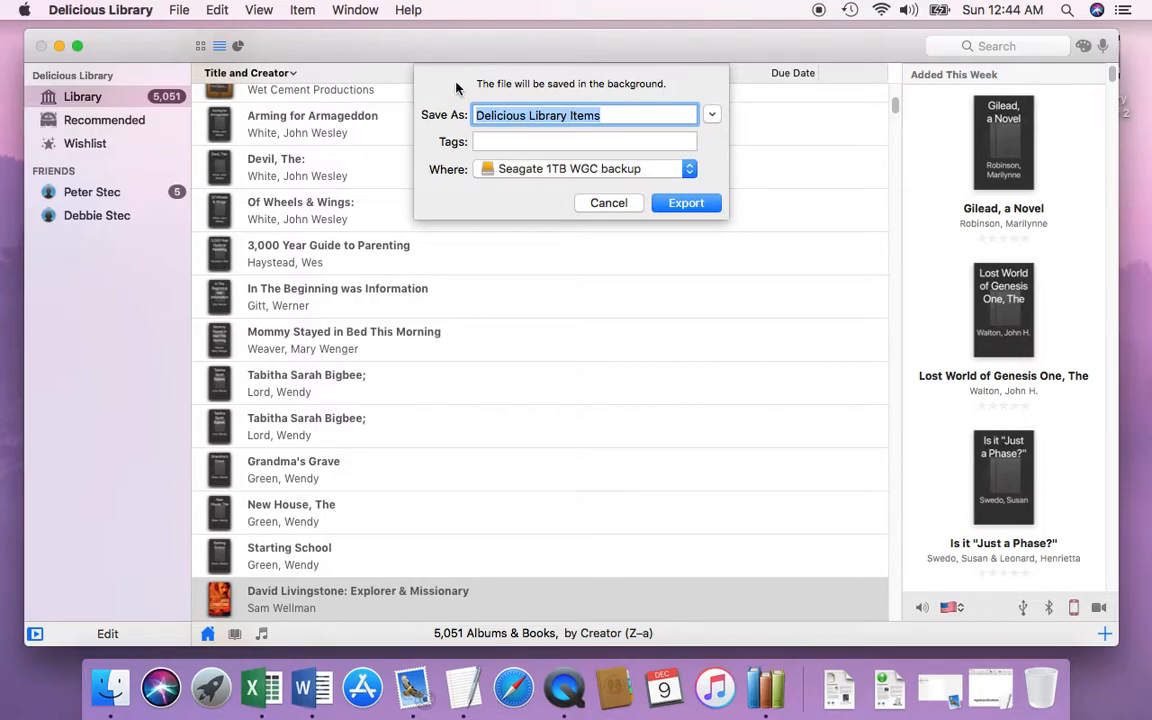
Step: Name the export file "WGC library database December 9 2018", export it with access to the enclosing folder granted, and dismiss the completion message
{"action": "type", "text": "WG"}
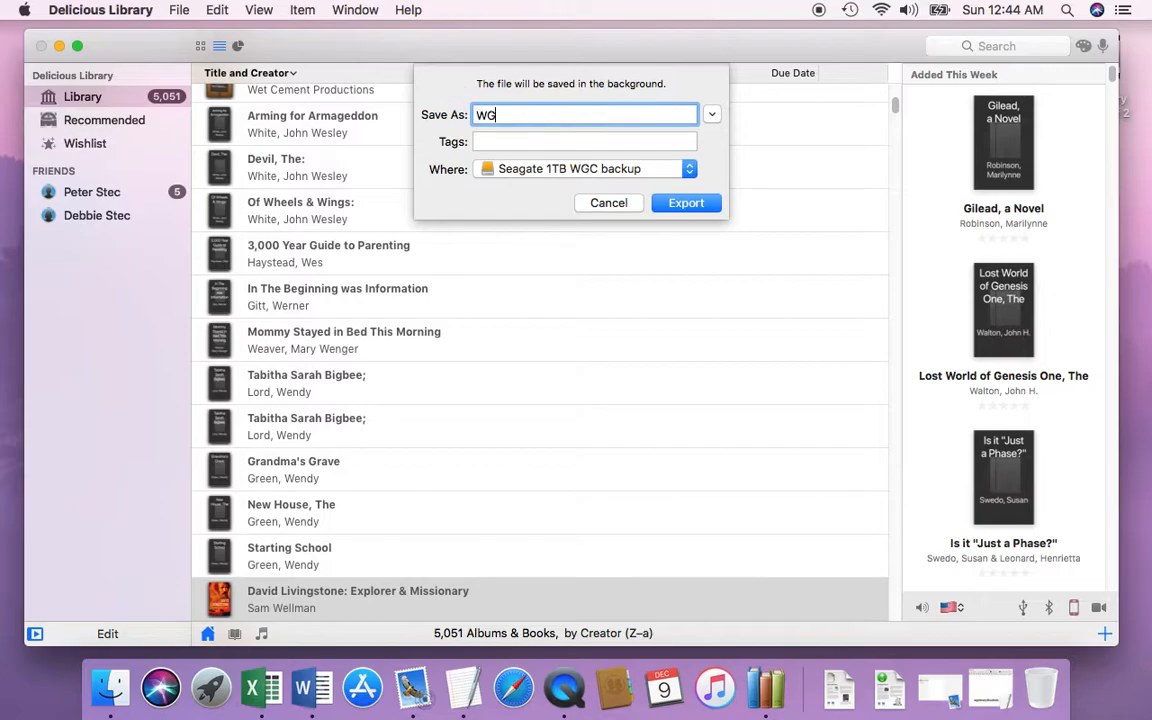
{"action": "type", "text": "C Iibrary database December "}
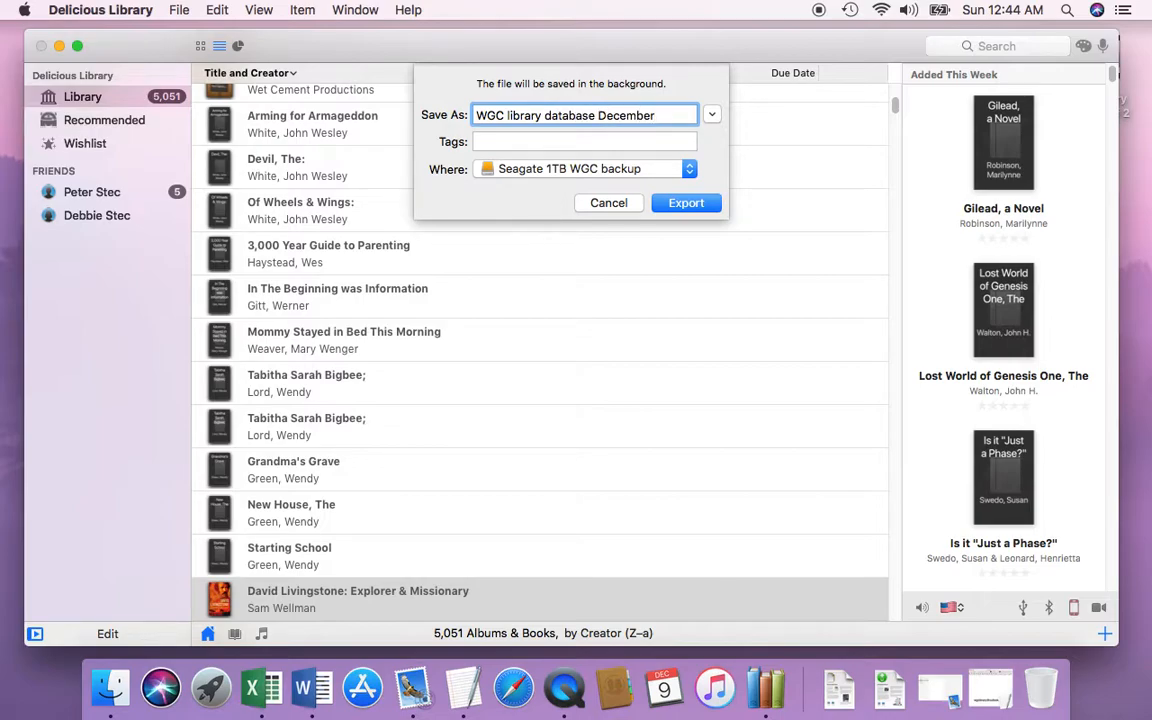
{"action": "type", "text": "9 2018"}
{"action": "left_click", "coordinate": [676, 205]}
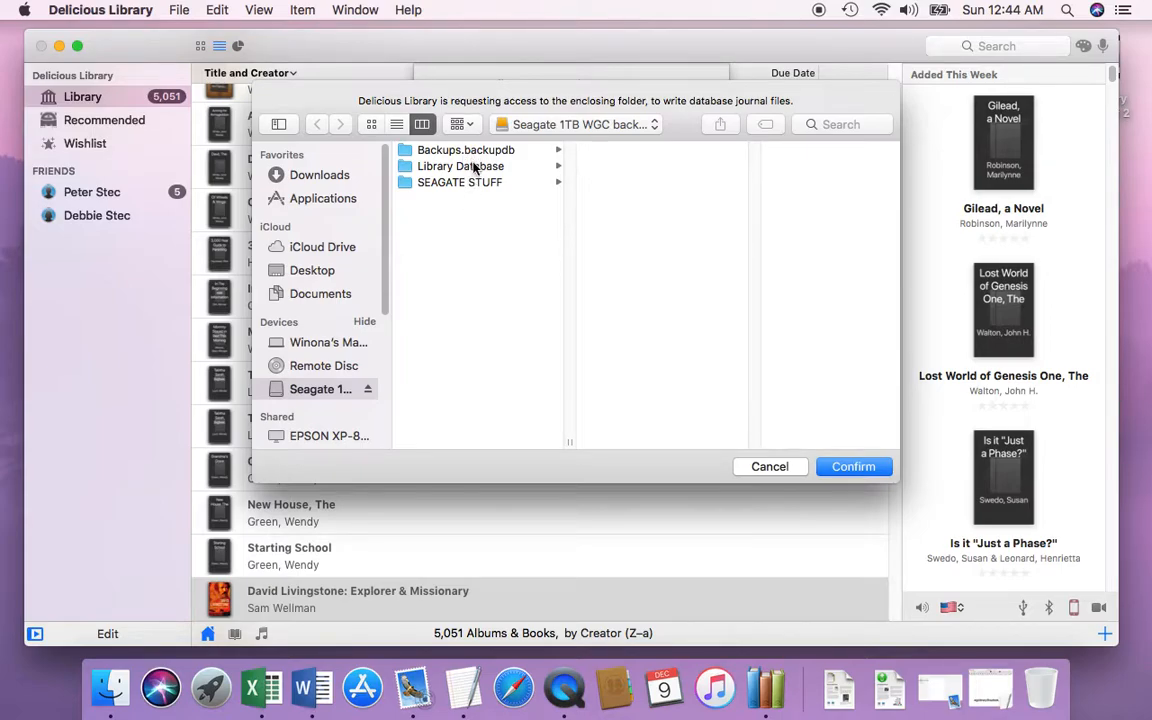
{"action": "left_click", "coordinate": [830, 468]}
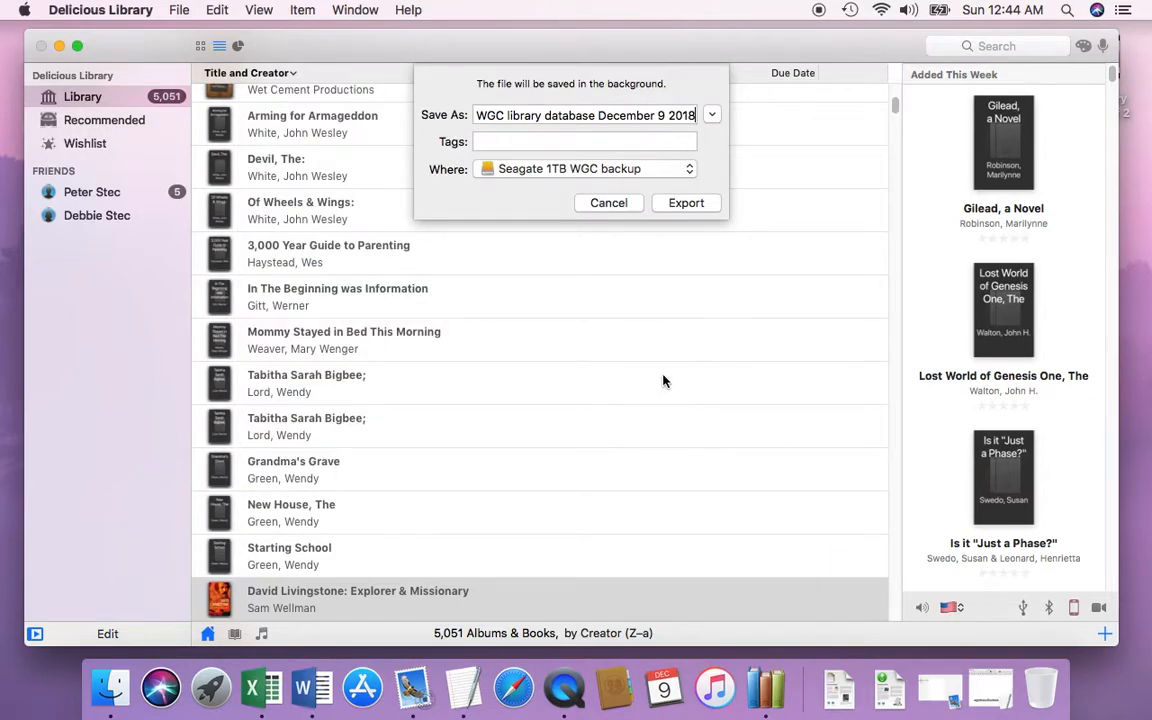
{"action": "key", "text": "Return"}
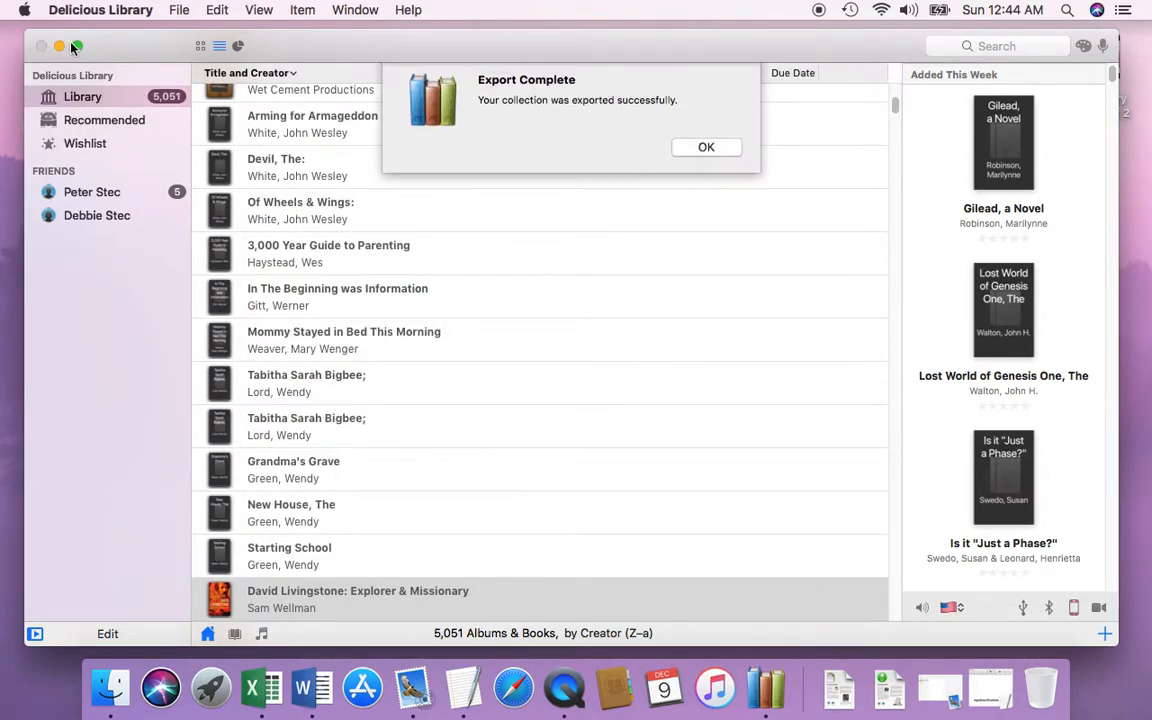
{"action": "left_click", "coordinate": [697, 155]}
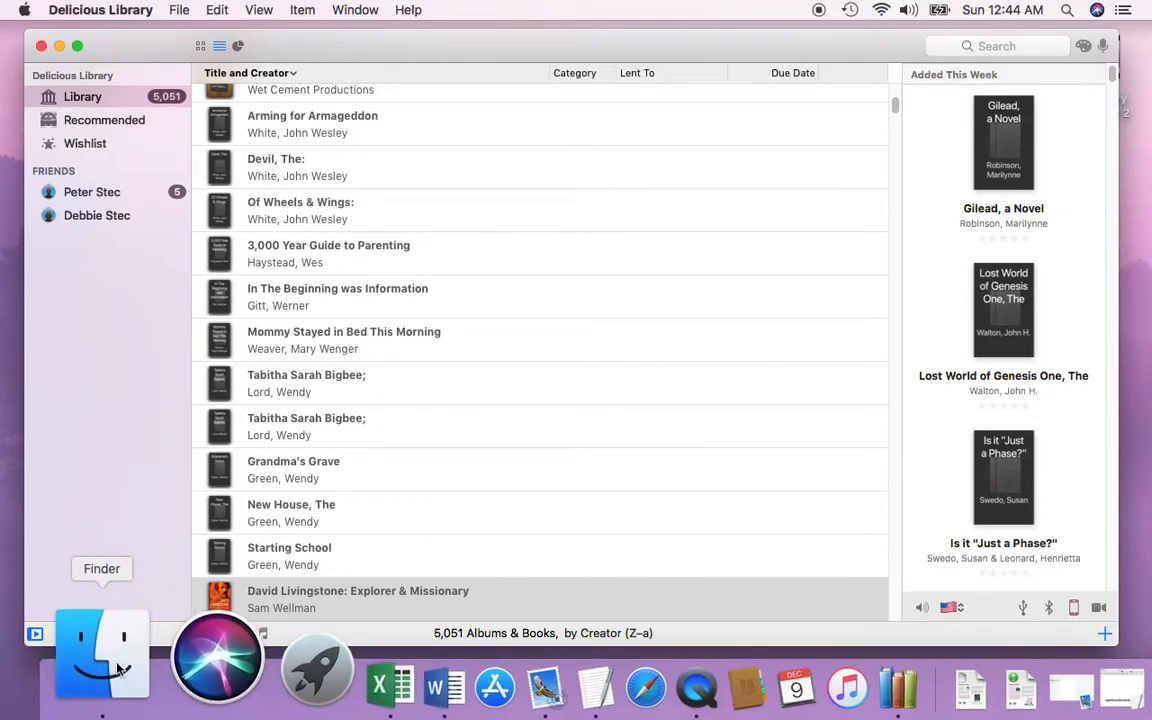
Step: Switch to Finder, check the Library Database folder on the Seagate 1TB WGC backup drive, and move the exported database file into it
{"action": "left_click", "coordinate": [113, 652]}
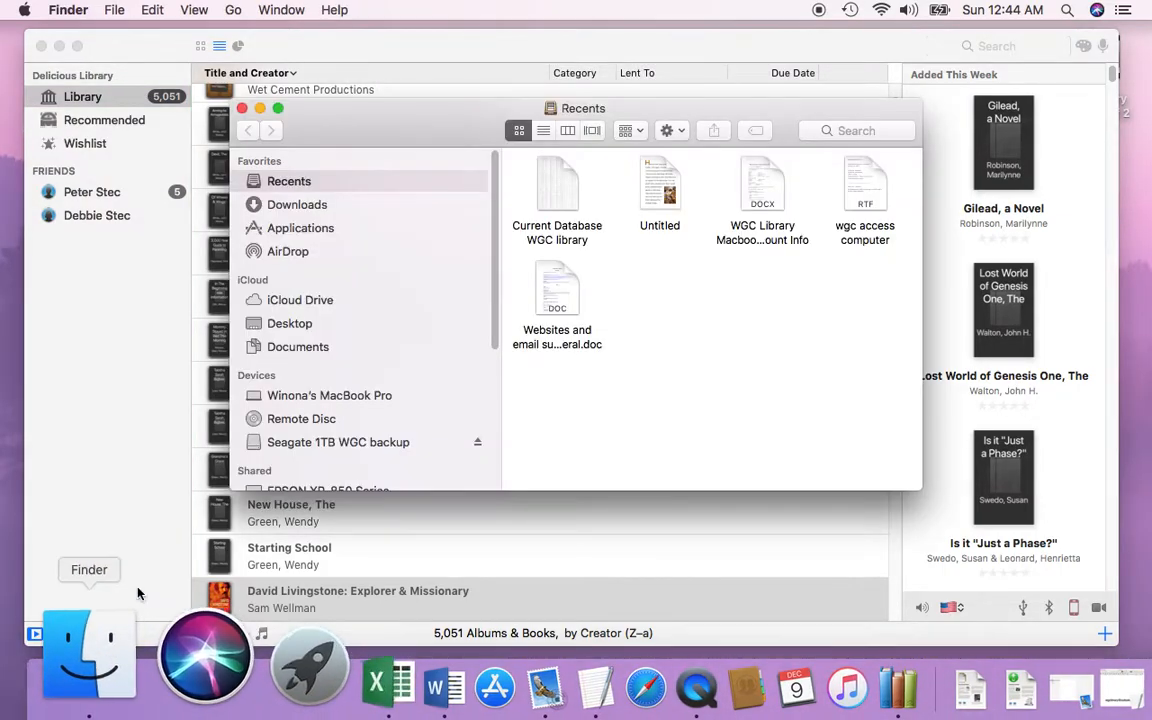
{"action": "left_click_drag", "start_coordinate": [444, 136], "coordinate": [228, 58]}
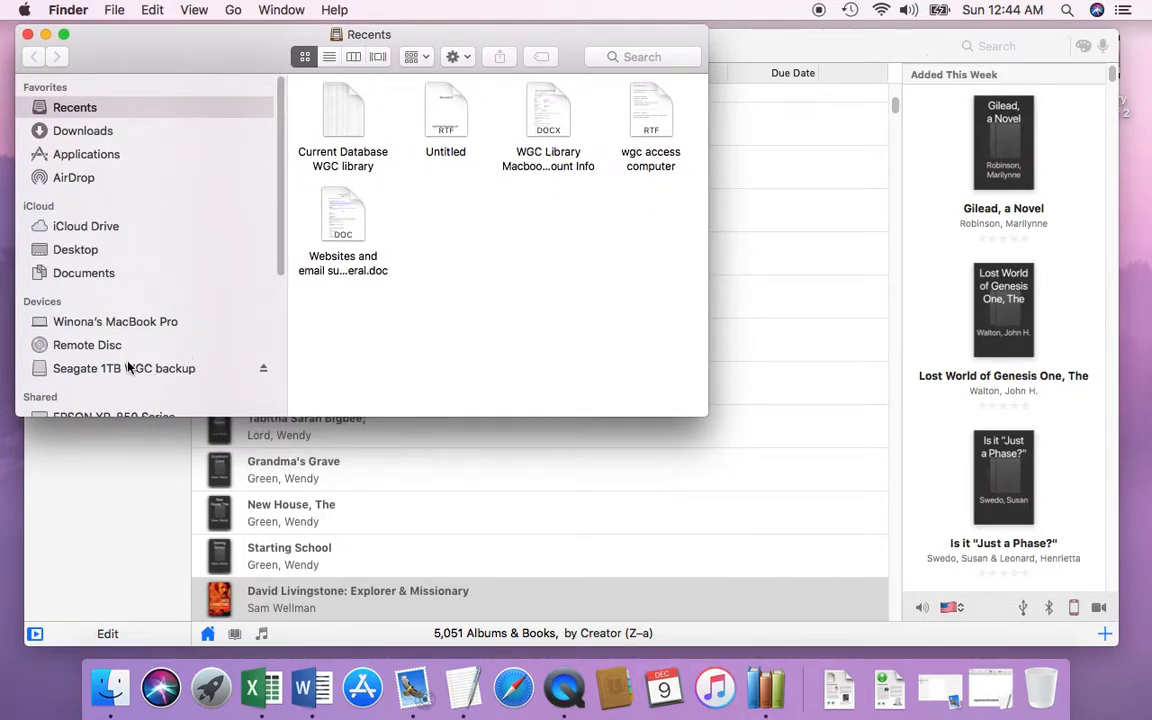
{"action": "left_click", "coordinate": [75, 370]}
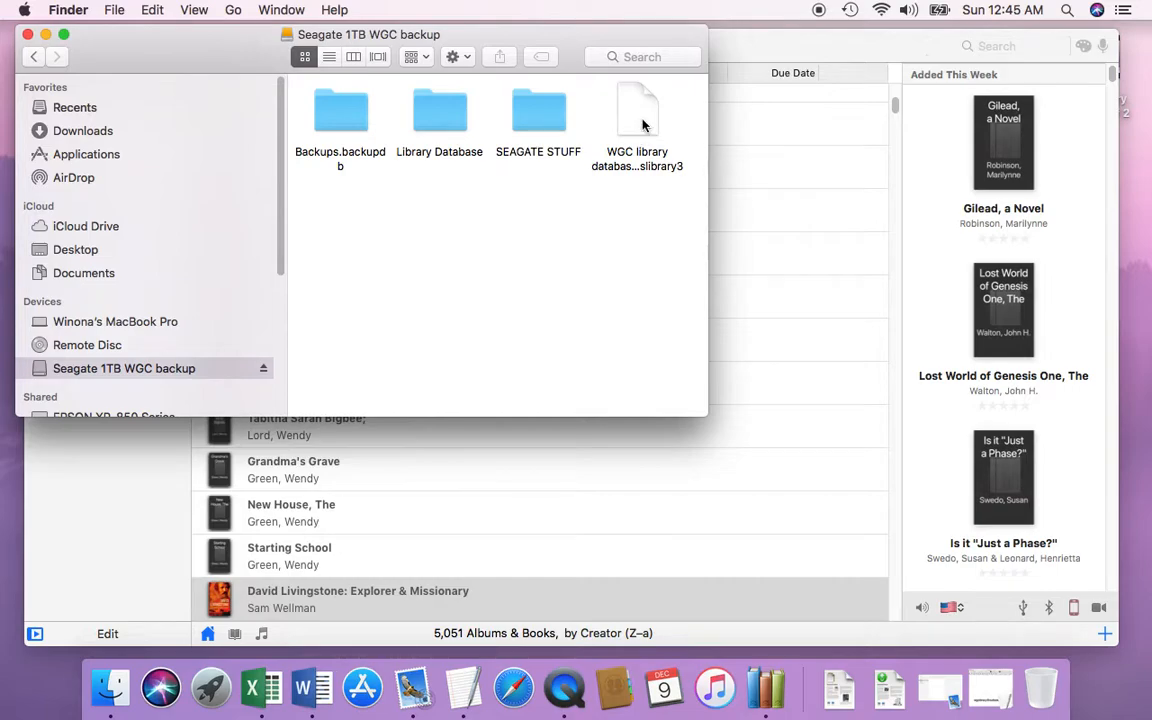
{"action": "double_click", "coordinate": [437, 110]}
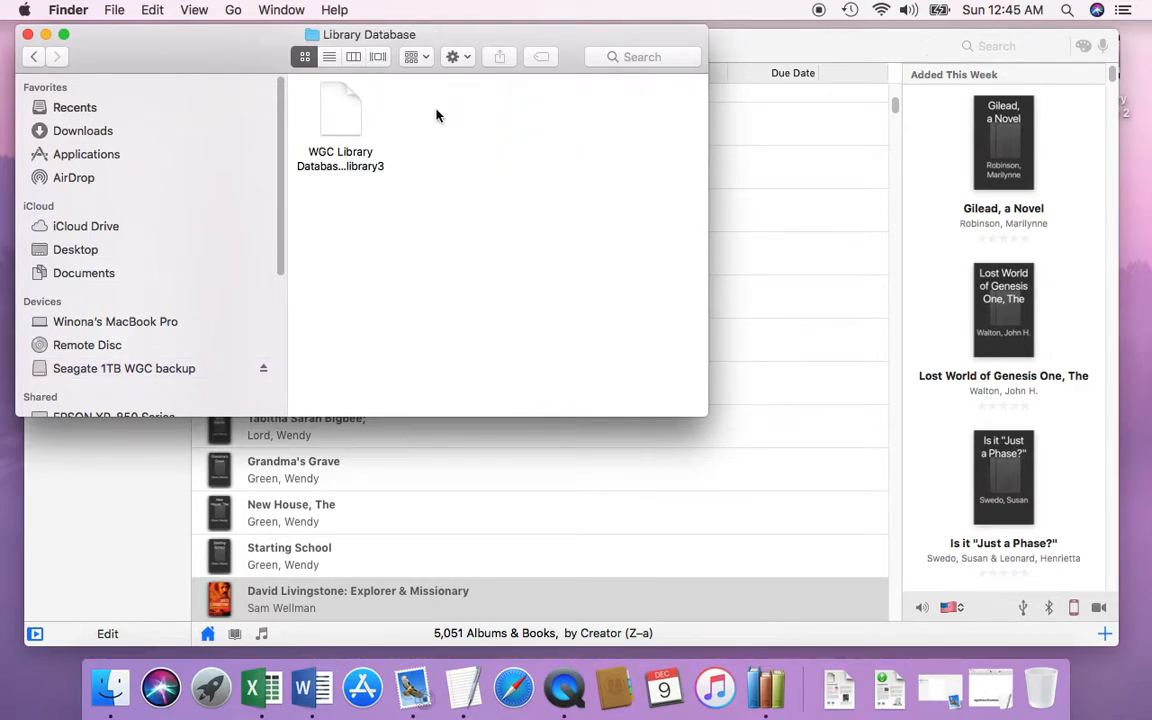
{"action": "left_click", "coordinate": [33, 57]}
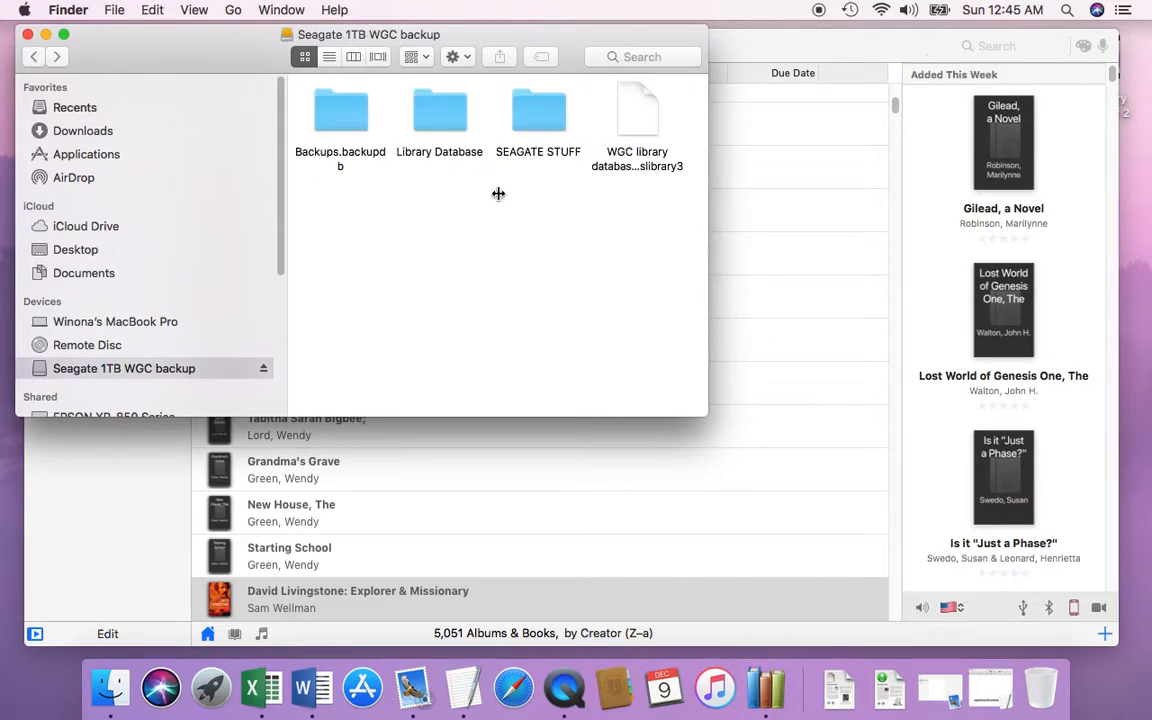
{"action": "left_click_drag", "start_coordinate": [638, 128], "coordinate": [442, 118]}
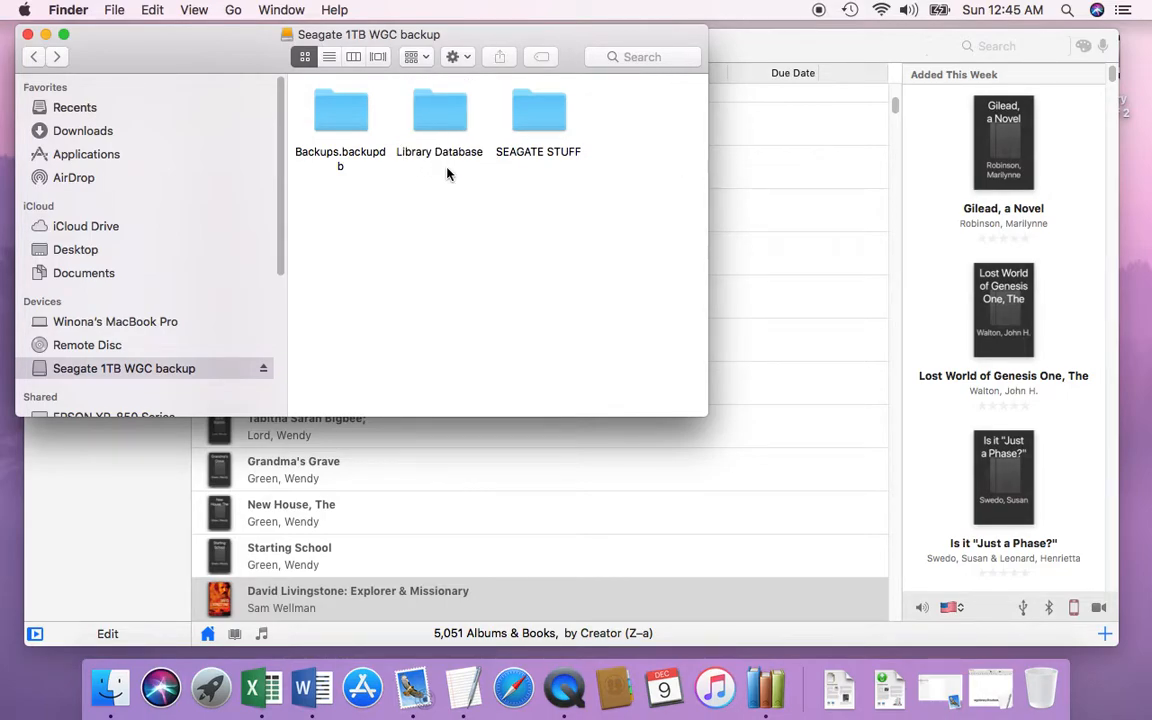
{"action": "left_click", "coordinate": [28, 36]}
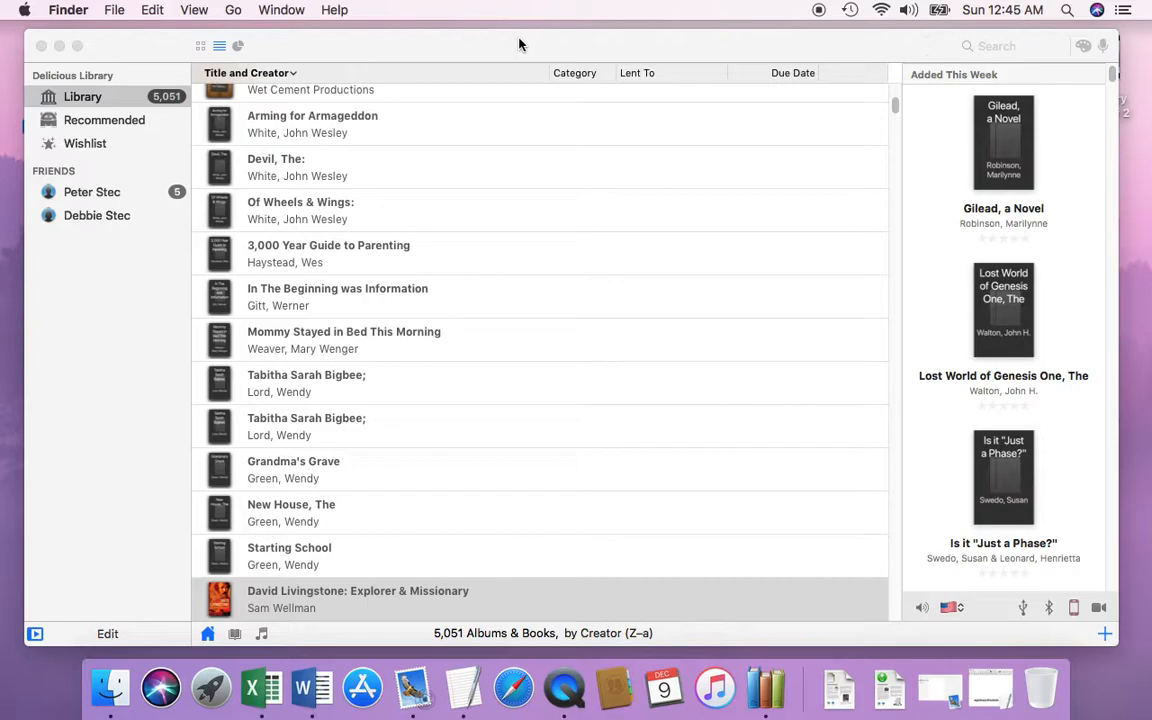
{"action": "left_click_drag", "start_coordinate": [777, 46], "coordinate": [776, 49]}
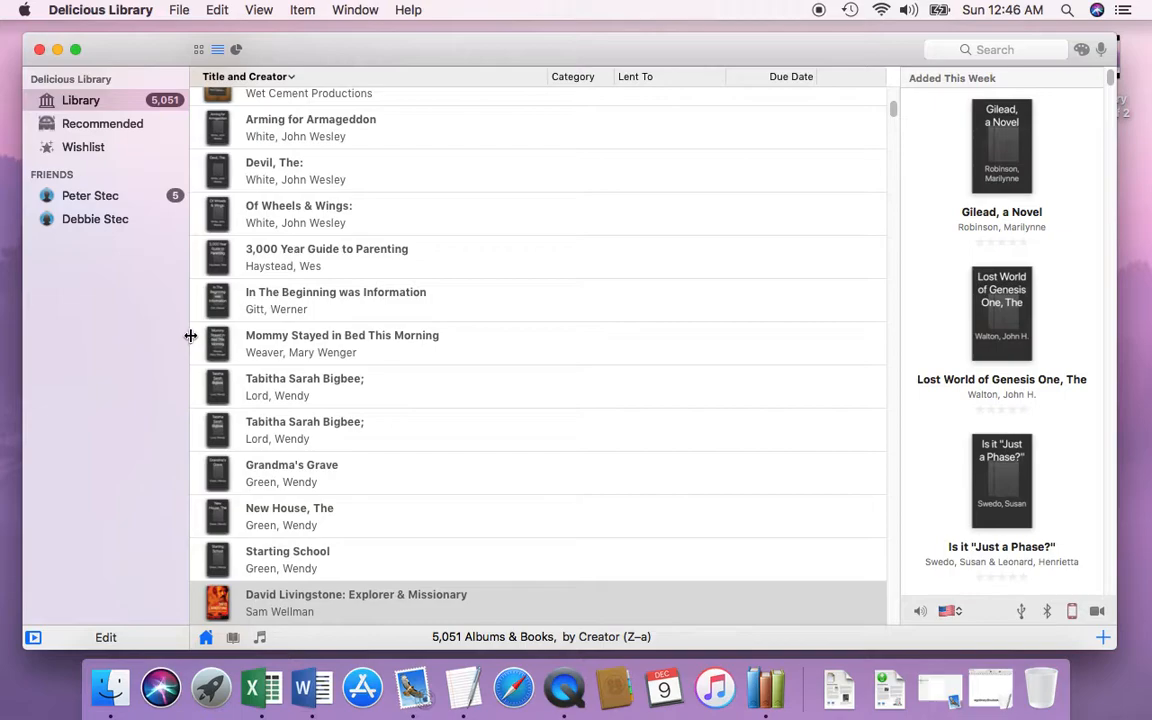
{"action": "left_click_drag", "start_coordinate": [334, 52], "coordinate": [335, 50]}
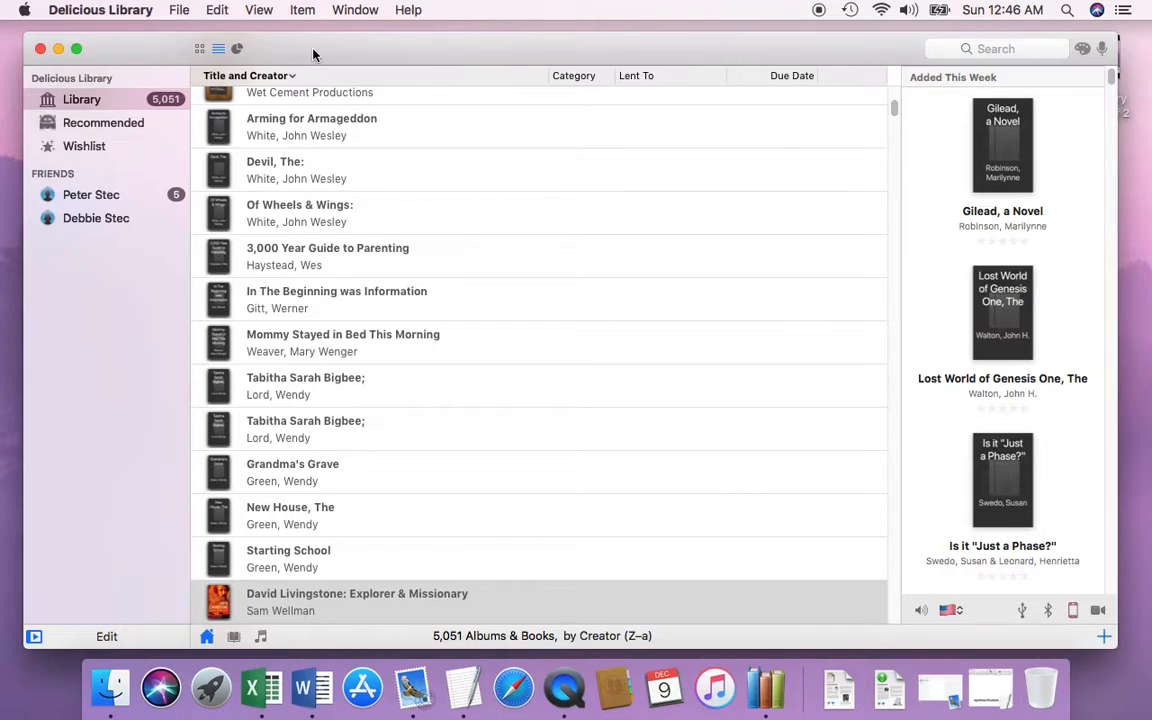
{"action": "left_click_drag", "start_coordinate": [339, 50], "coordinate": [343, 51]}
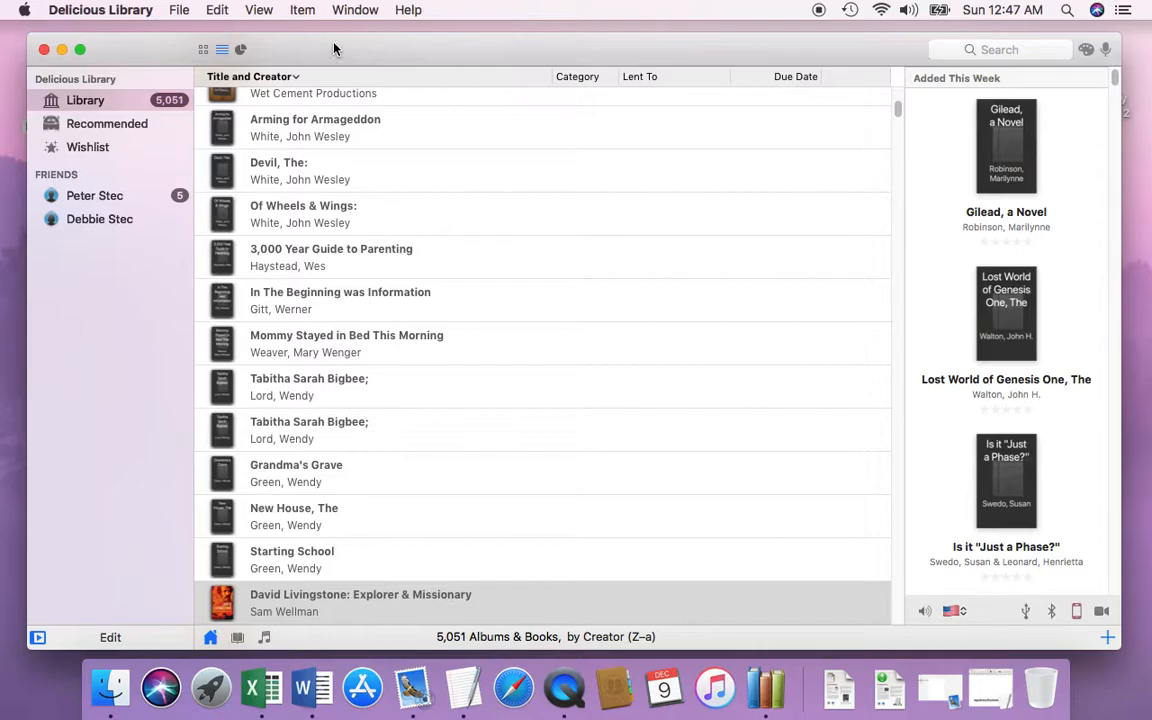
{"action": "left_click_drag", "start_coordinate": [352, 46], "coordinate": [406, 73]}
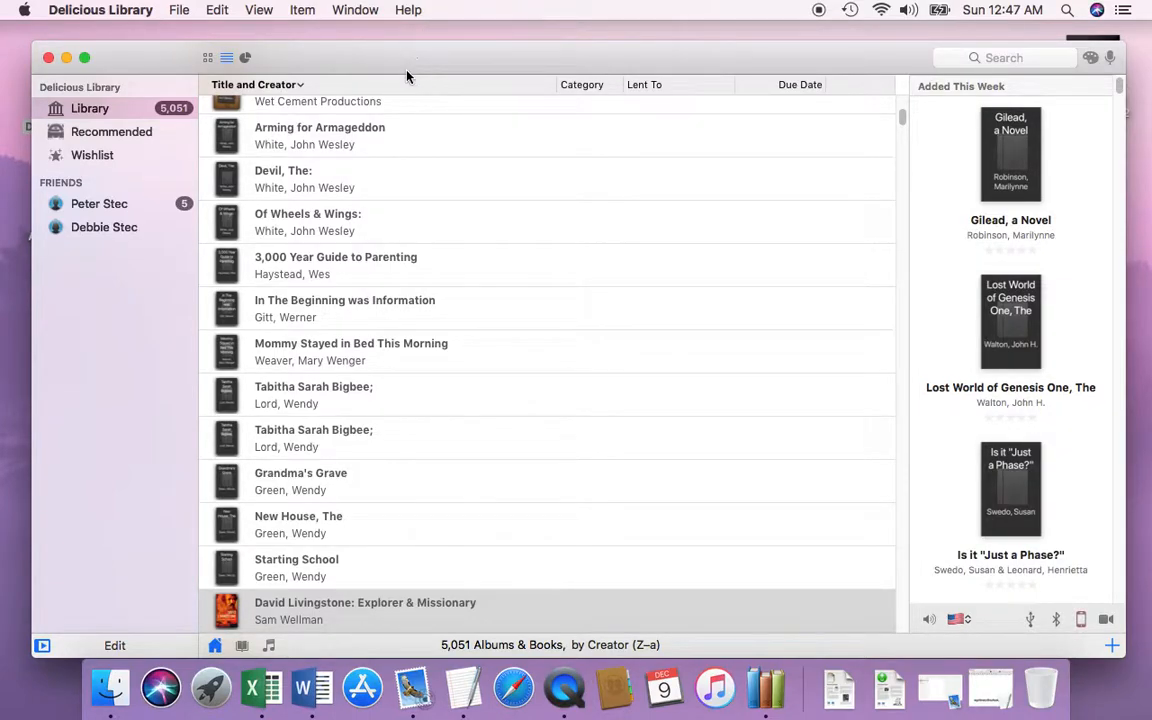